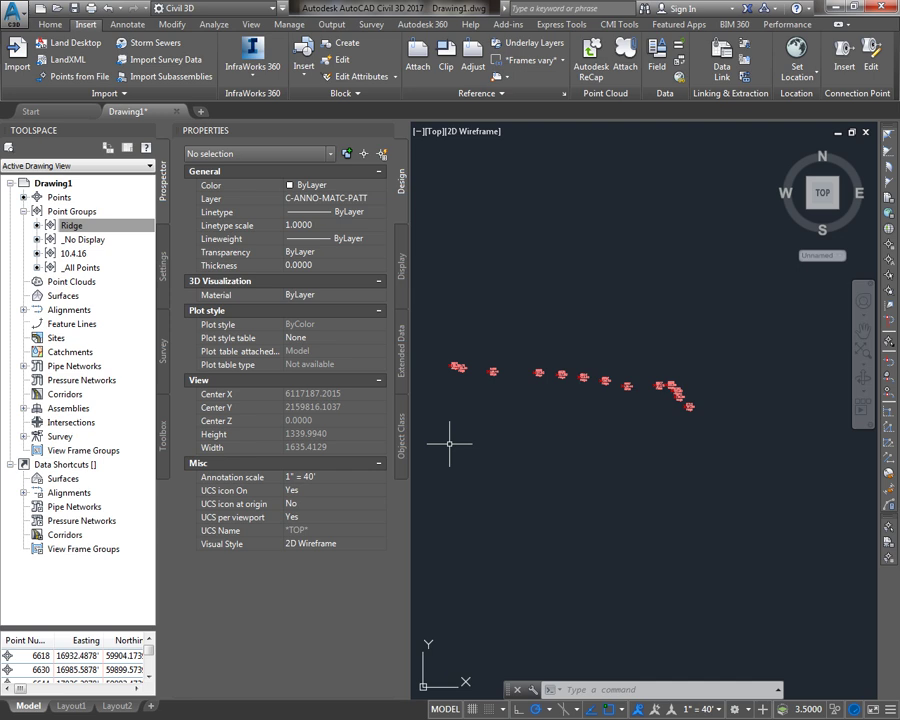
# Save the drawing as EG Surface with the SAVE command.
pyautogui.write('save')
pyautogui.press('Return')
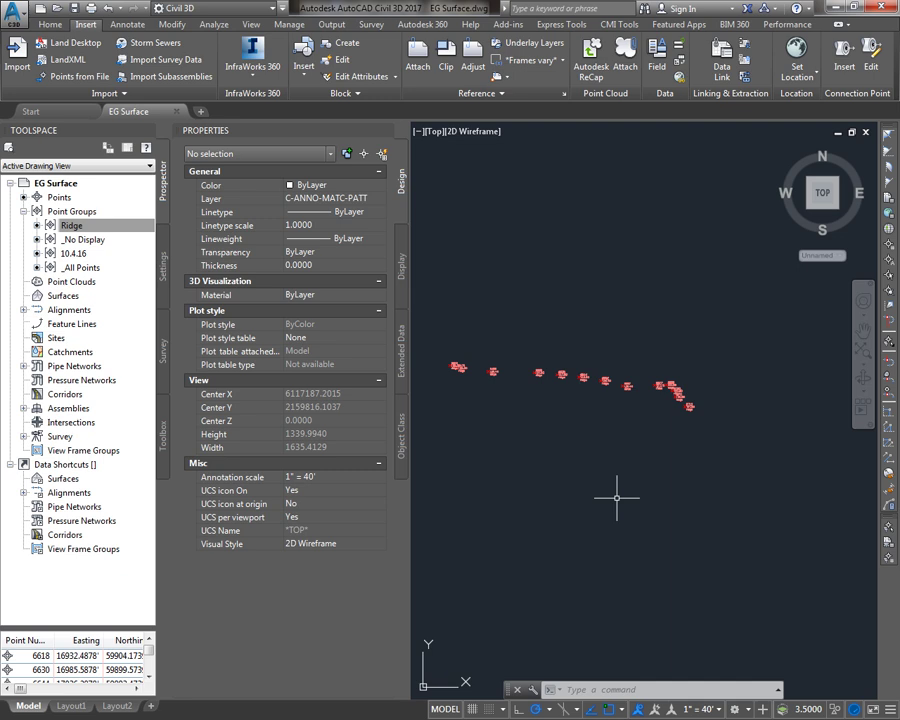
# Start a new point group named EgTopo and view its inclusion criteria.
pyautogui.rightClick(95, 212)
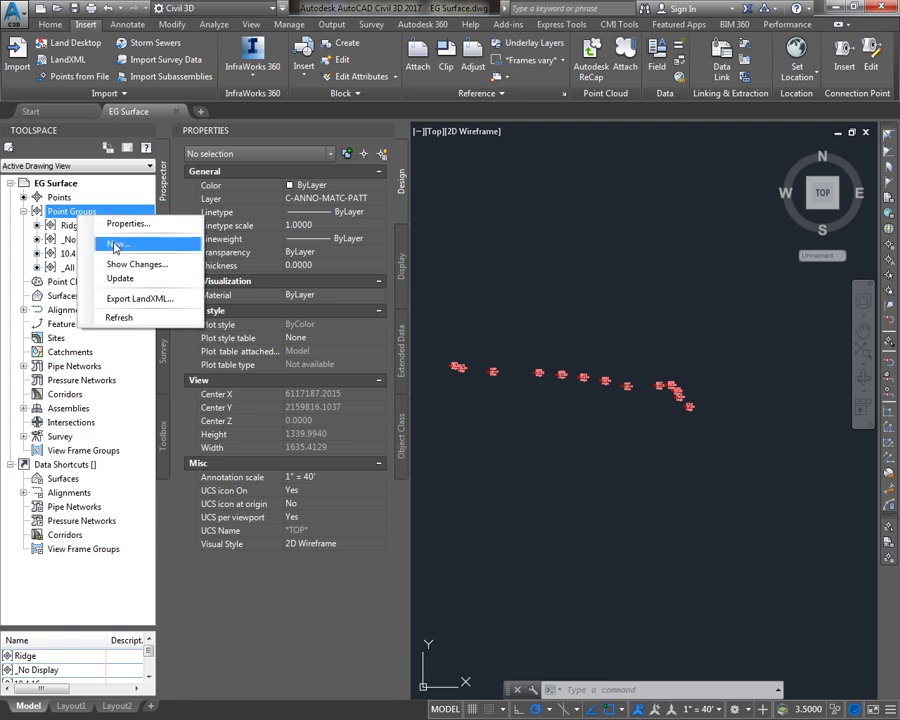
pyautogui.click(116, 245)
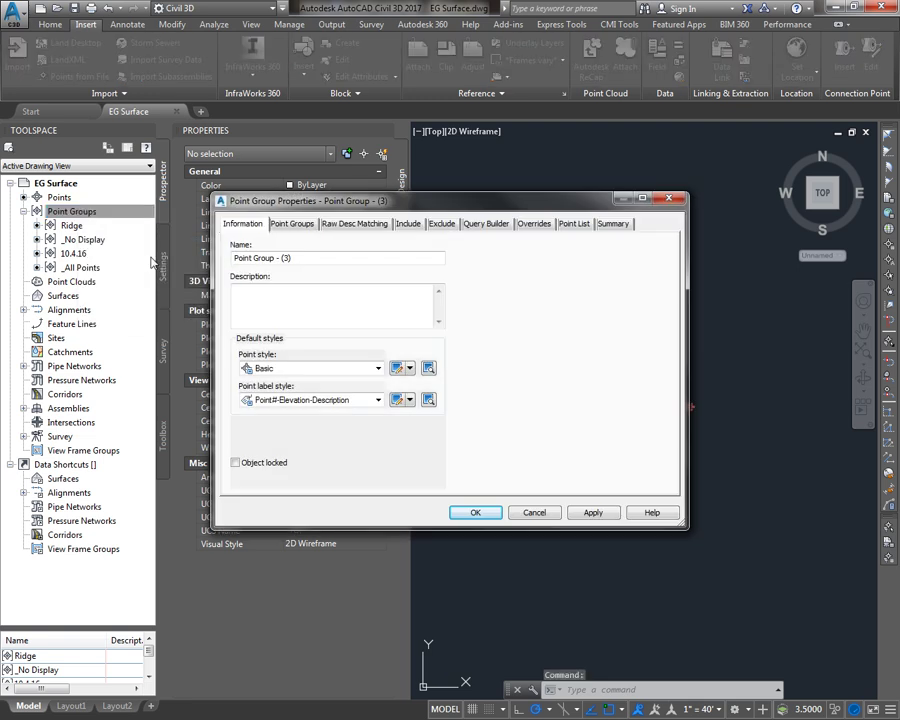
pyautogui.write('EgTopo')
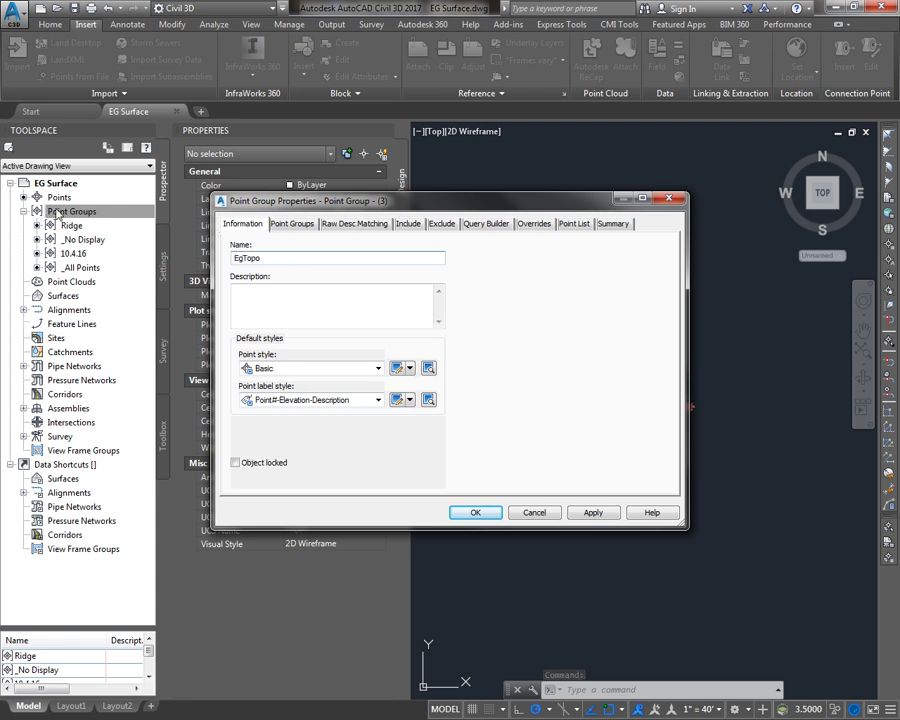
pyautogui.click(410, 224)
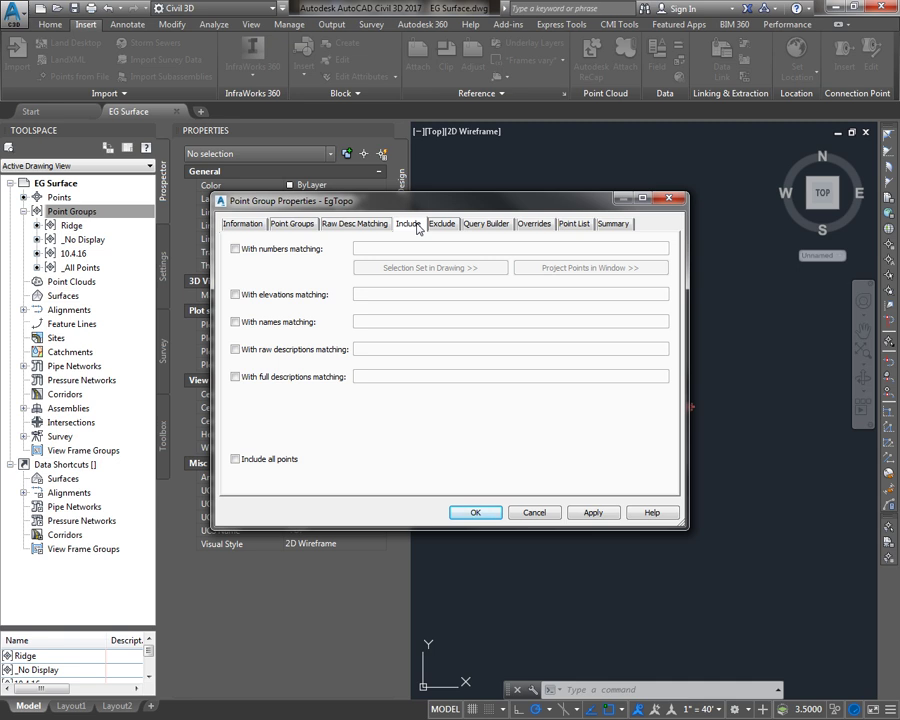
# Include the 10.4.16 group's points in EgTopo, then view the exclusion criteria.
pyautogui.click(300, 225)
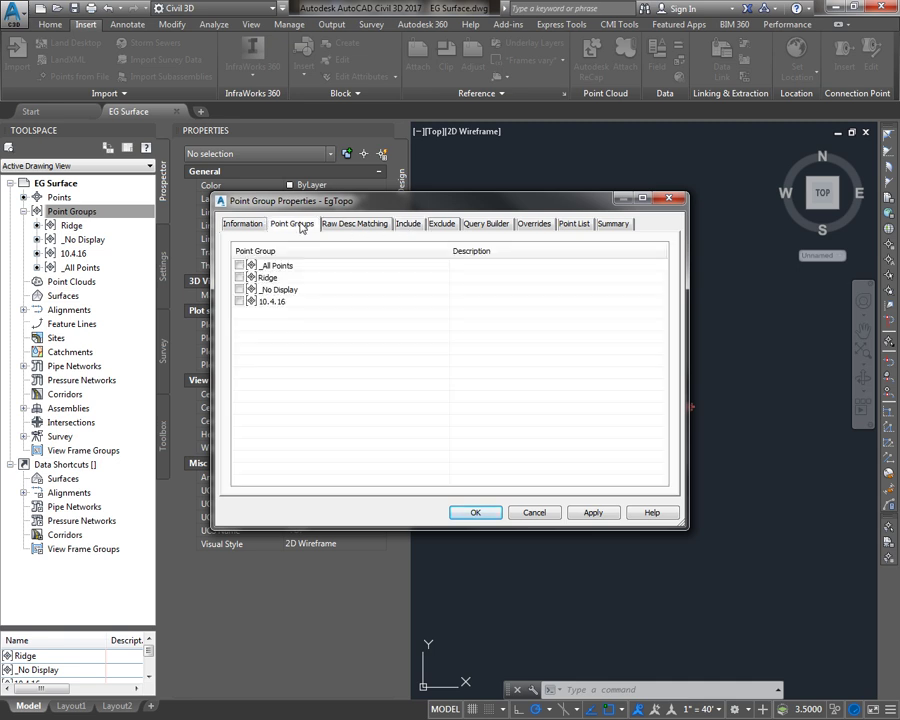
pyautogui.click(239, 302)
pyautogui.click(437, 230)
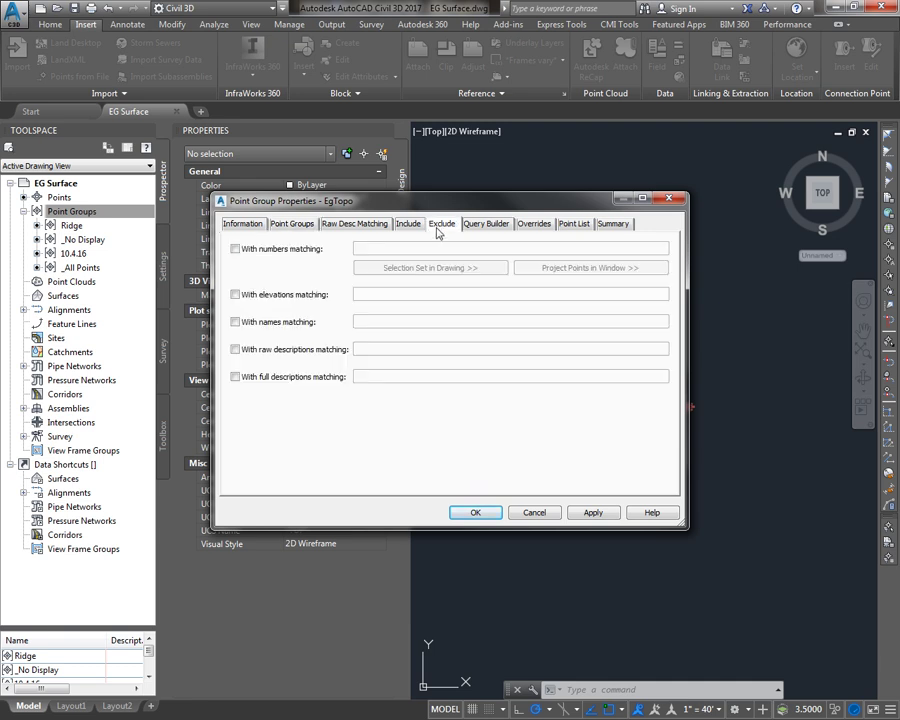
# Exclude points with raw descriptions matching INV* and finish creating EgTopo.
pyautogui.click(236, 349)
pyautogui.click(358, 349)
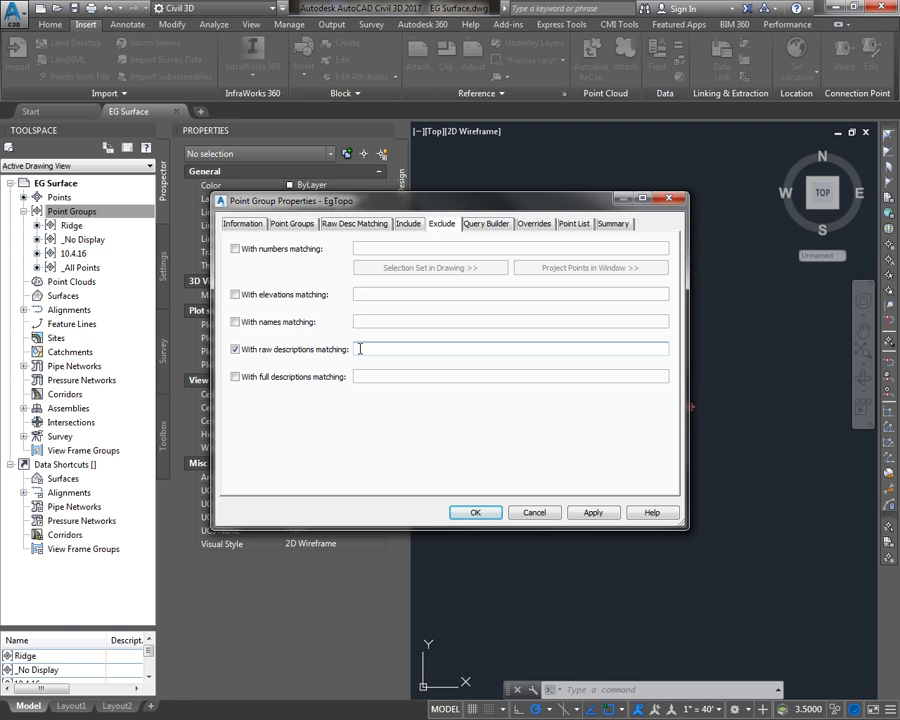
pyautogui.write('INV*')
pyautogui.click(475, 512)
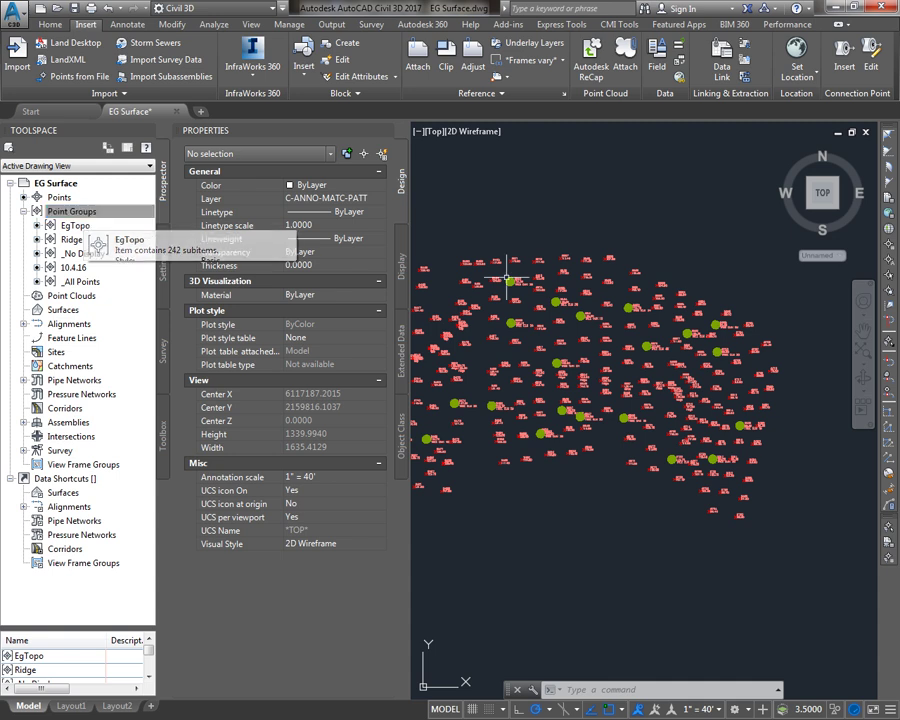
# Zoom out to see all EgTopo points, inspect one, and select Surfaces in Prospector.
pyautogui.scroll(-2, 596, 298)
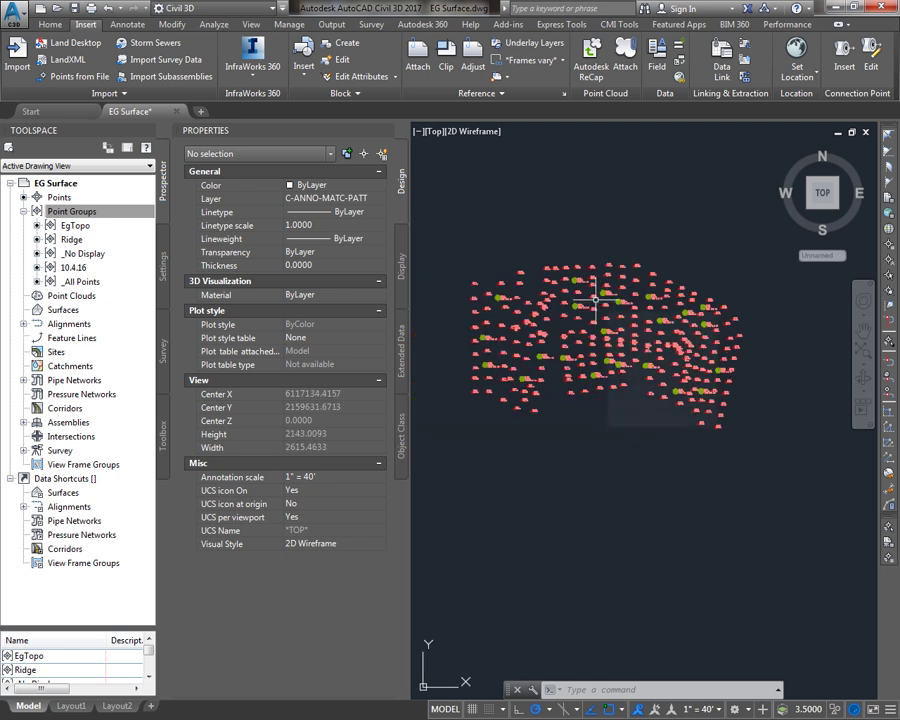
pyautogui.moveTo(596, 298)
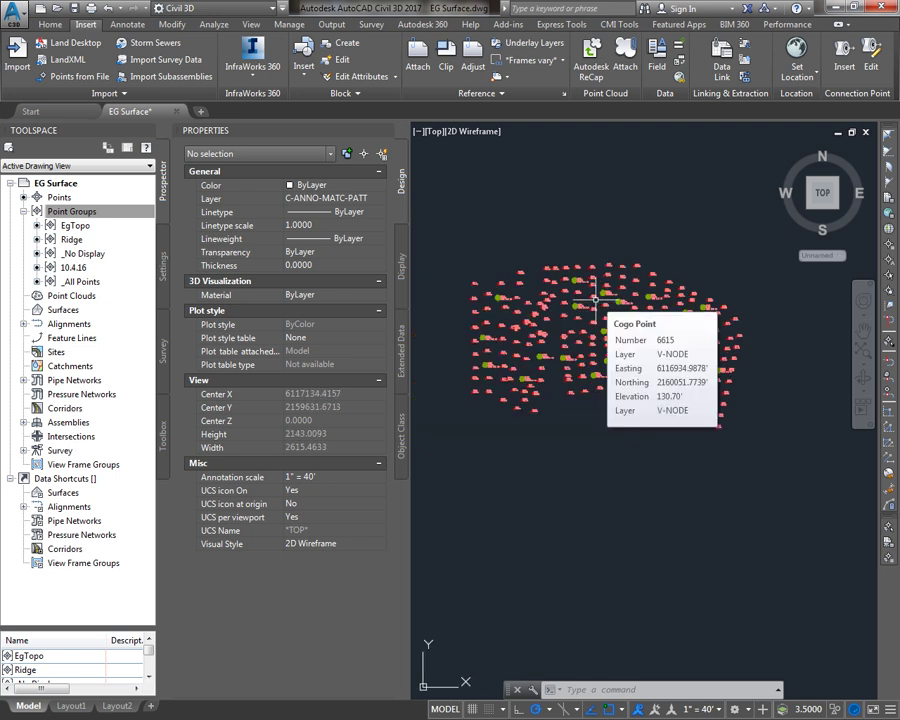
pyautogui.click(63, 310)
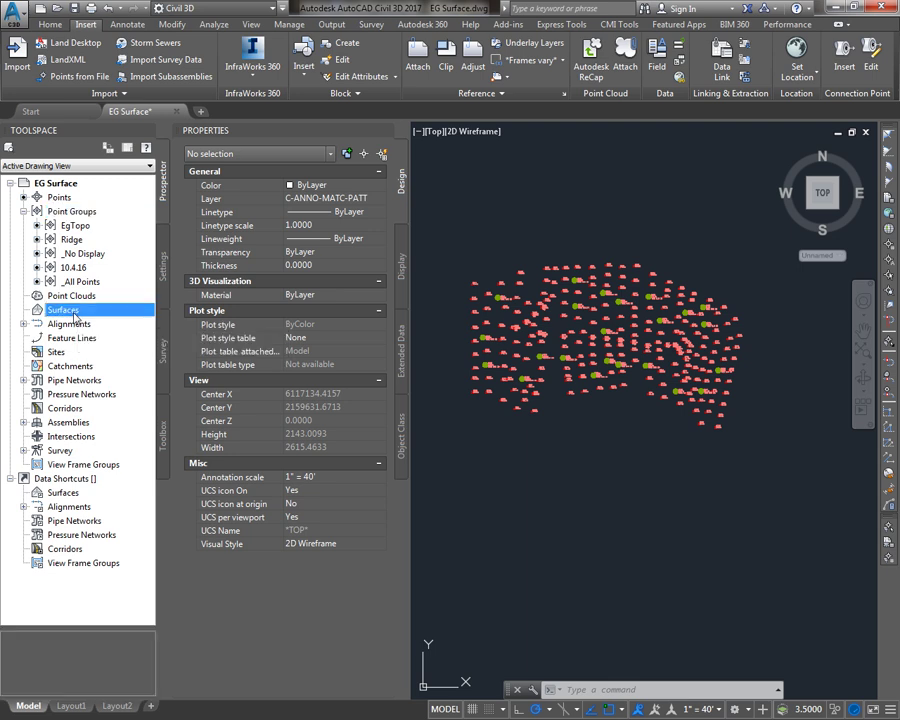
# Create a TIN surface named EG using the Contours 2' and 10' (Background) style.
pyautogui.rightClick(73, 318)
pyautogui.click(98, 318)
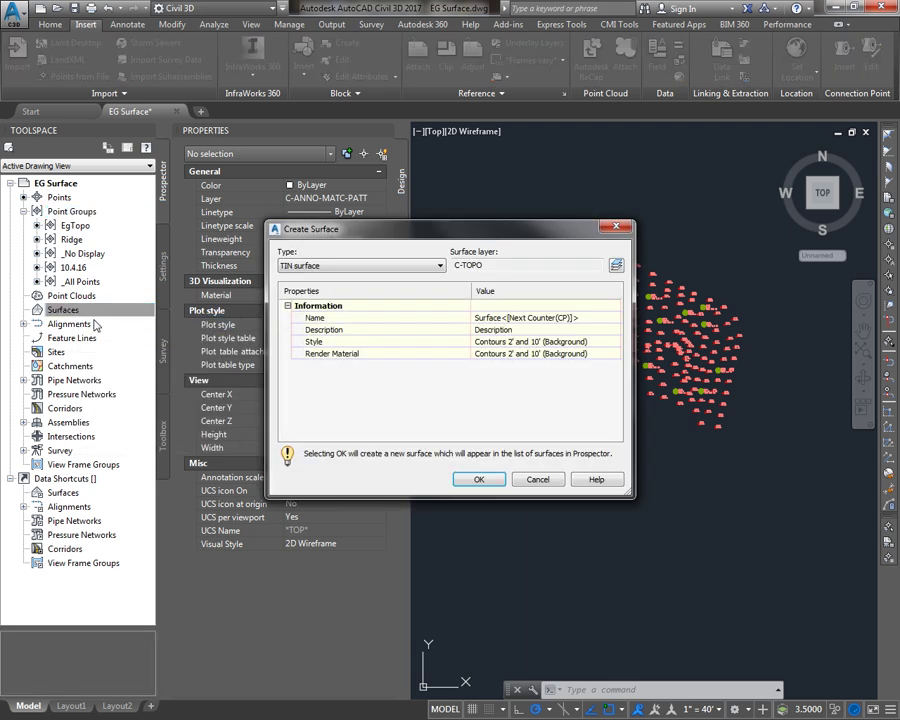
pyautogui.write('EG')
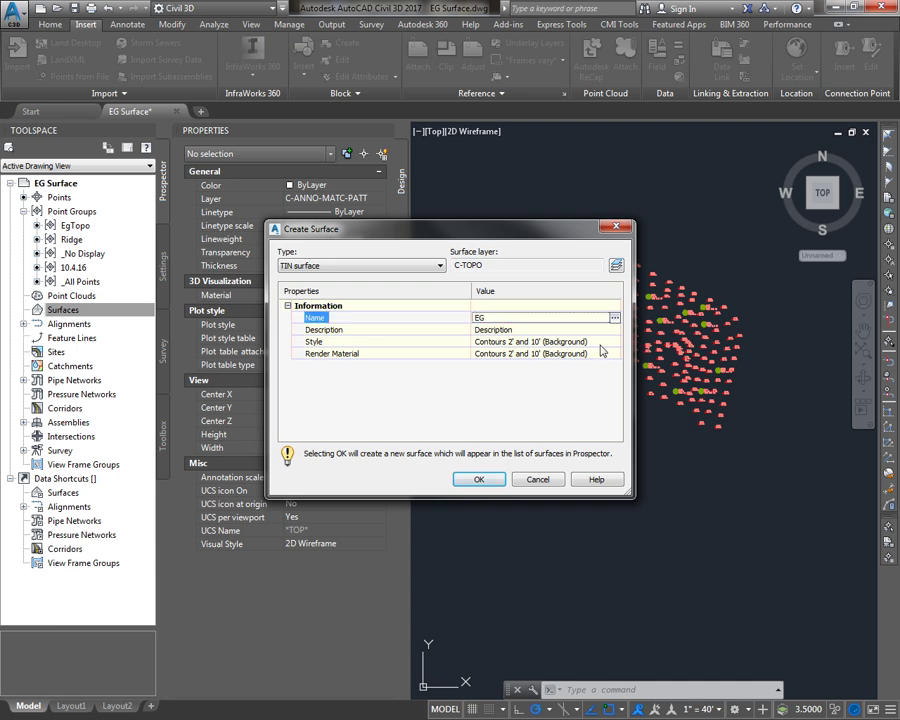
pyautogui.click(600, 342)
pyautogui.click(615, 342)
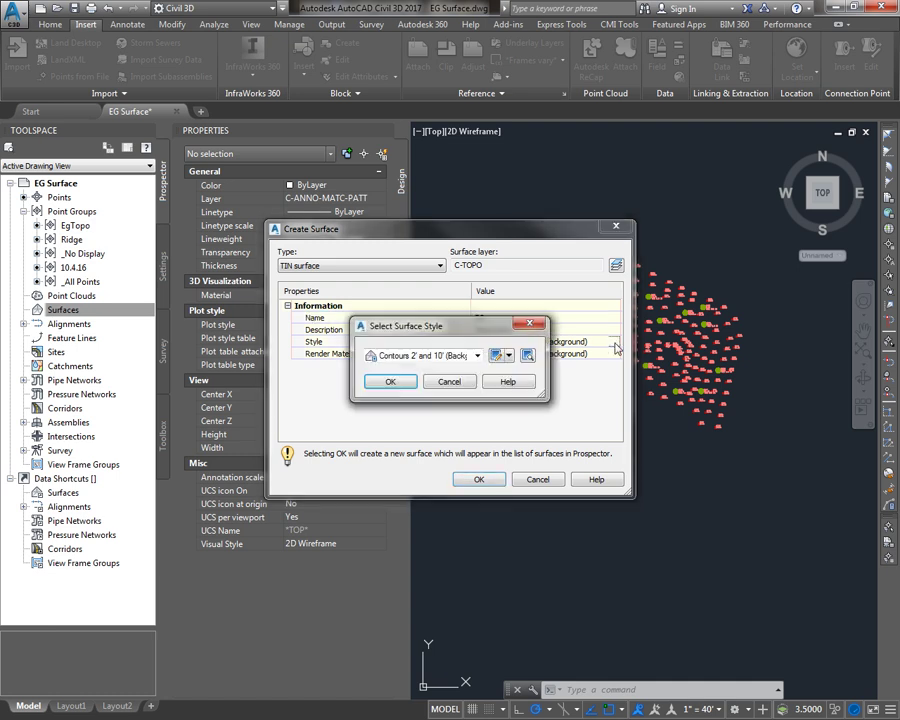
pyautogui.click(478, 356)
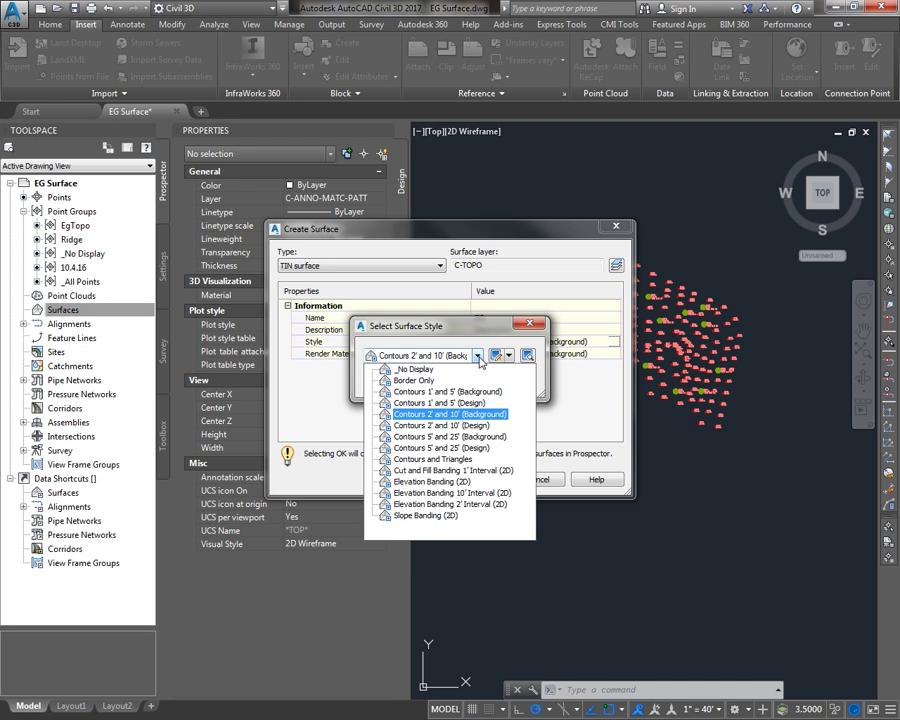
pyautogui.click(455, 413)
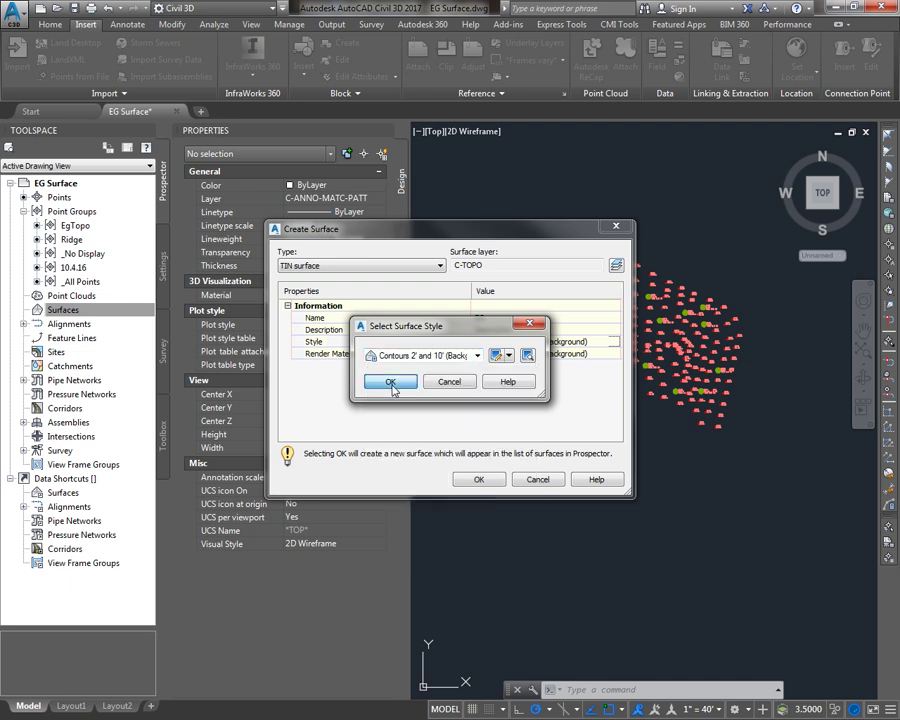
pyautogui.click(388, 382)
pyautogui.click(301, 264)
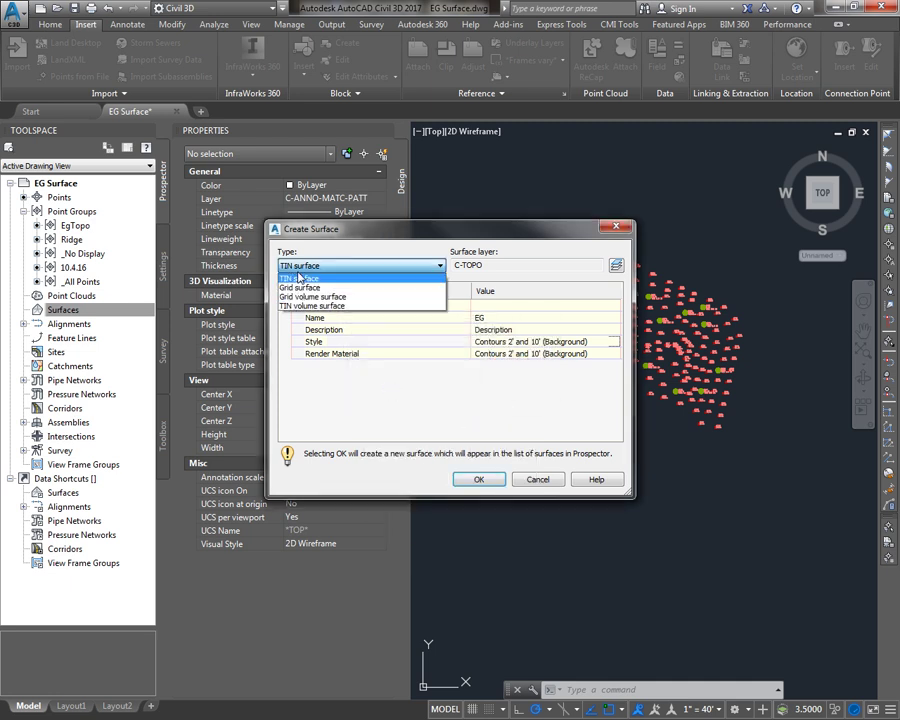
pyautogui.click(300, 258)
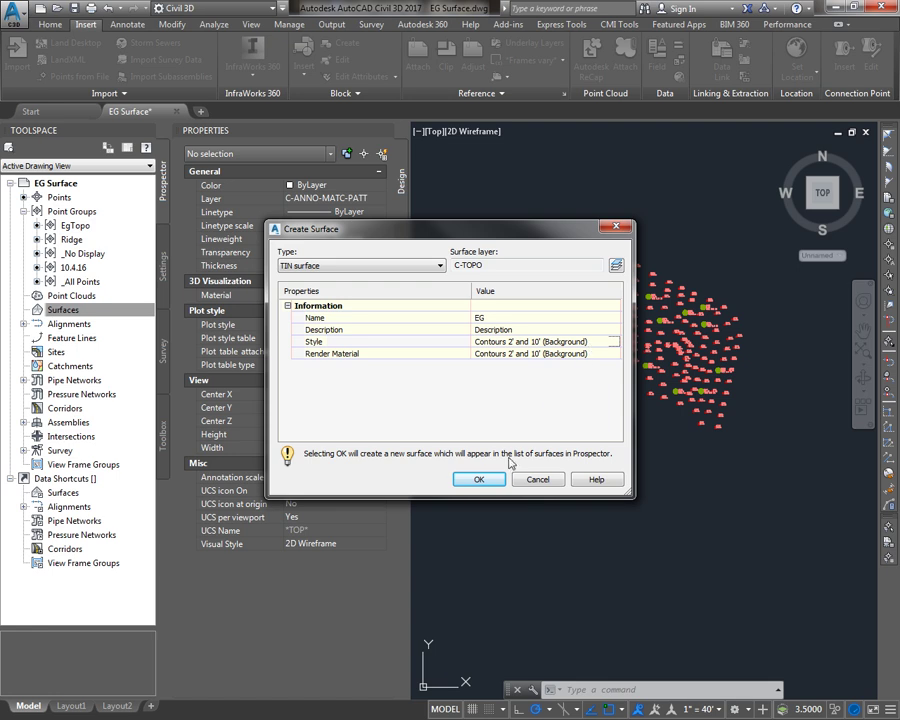
pyautogui.click(479, 479)
pyautogui.click(35, 310)
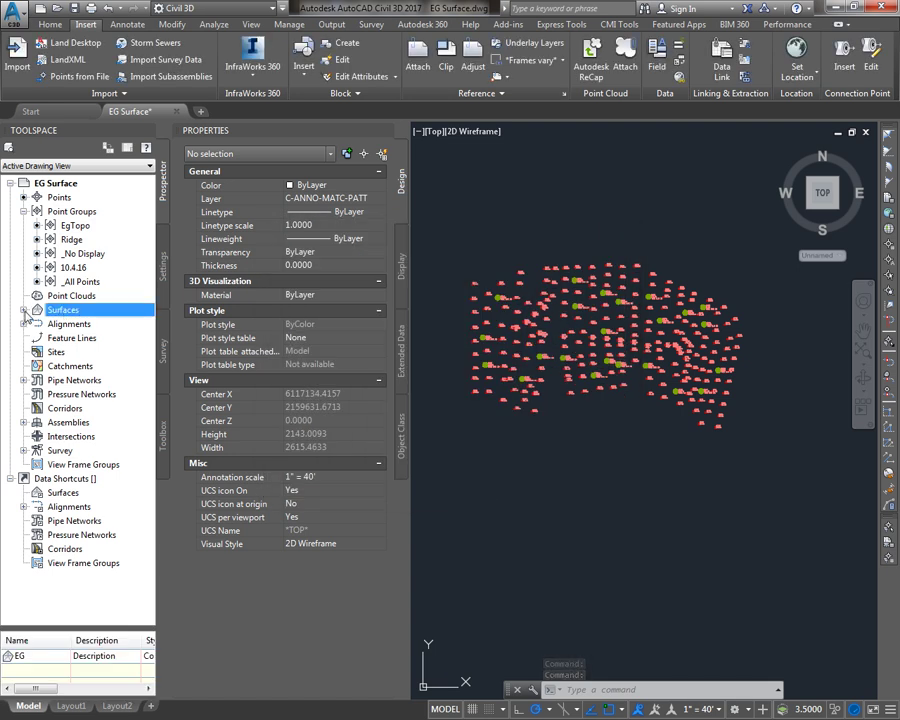
# Expand Surfaces, EG and Definition to list Boundaries, Breaklines and Point Groups.
pyautogui.click(24, 311)
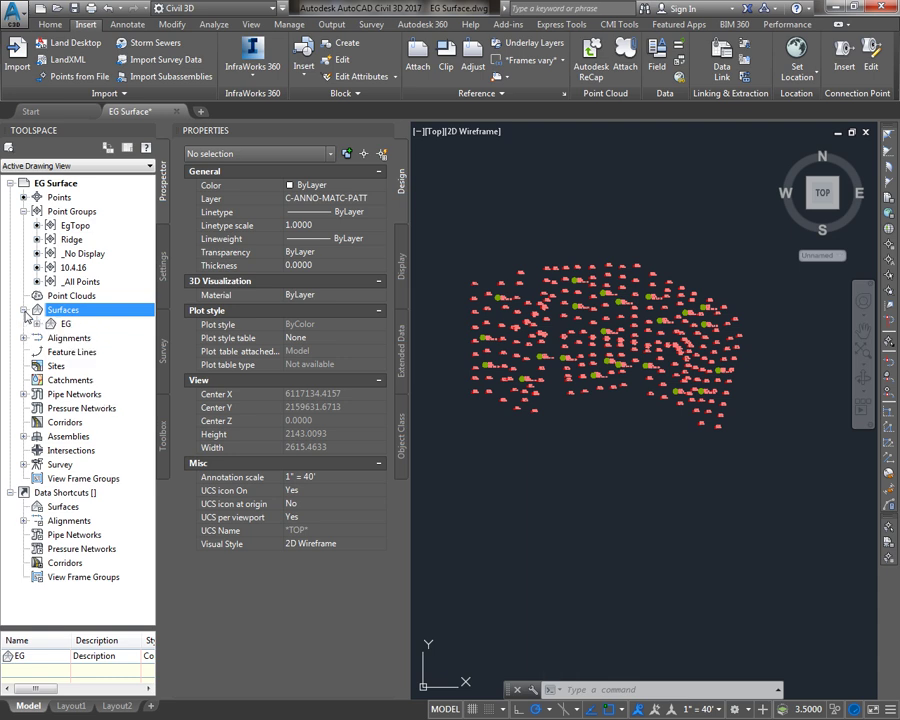
pyautogui.click(37, 324)
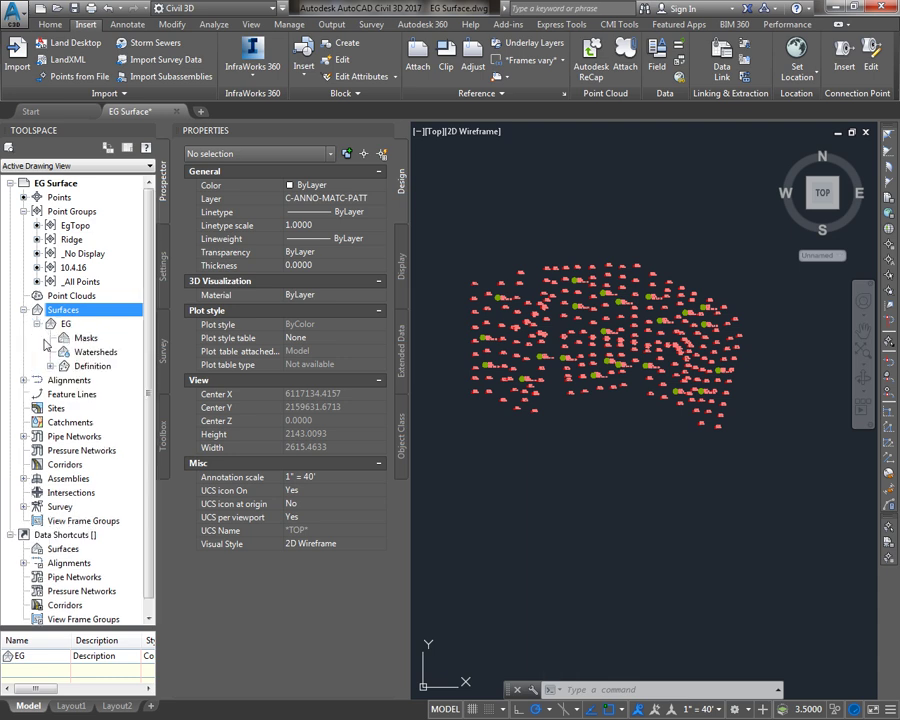
pyautogui.click(50, 366)
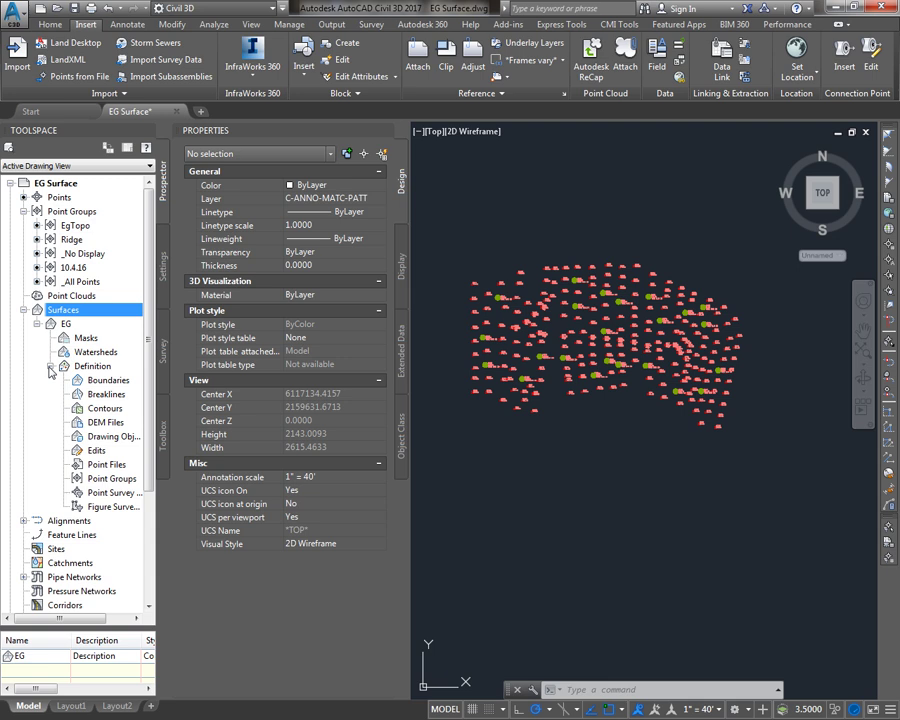
# Add the EgTopo point group to the EG surface's definition.
pyautogui.rightClick(96, 487)
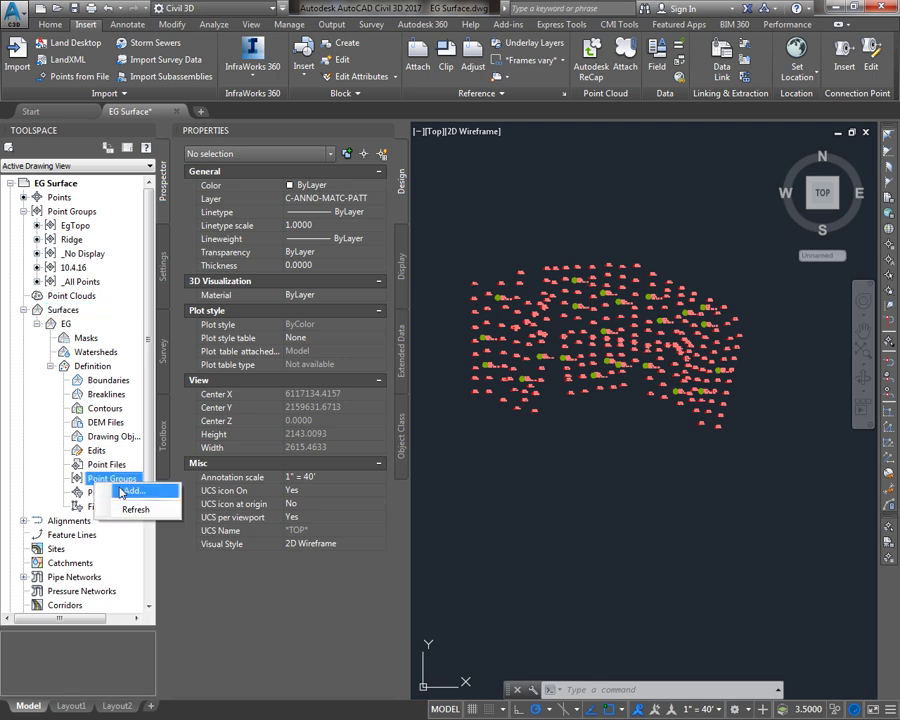
pyautogui.click(127, 490)
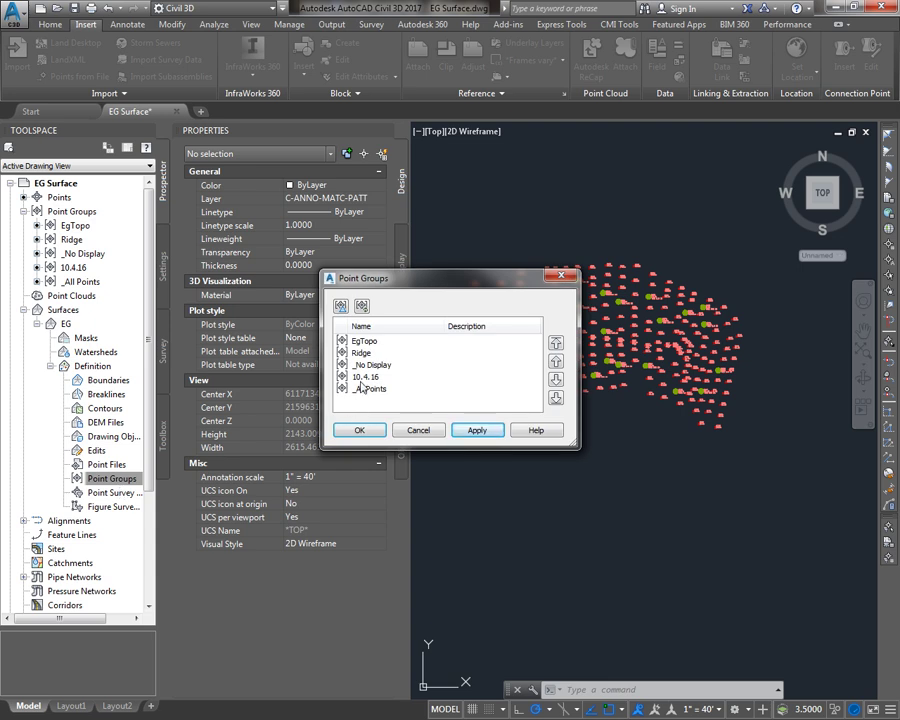
pyautogui.click(360, 377)
pyautogui.click(363, 342)
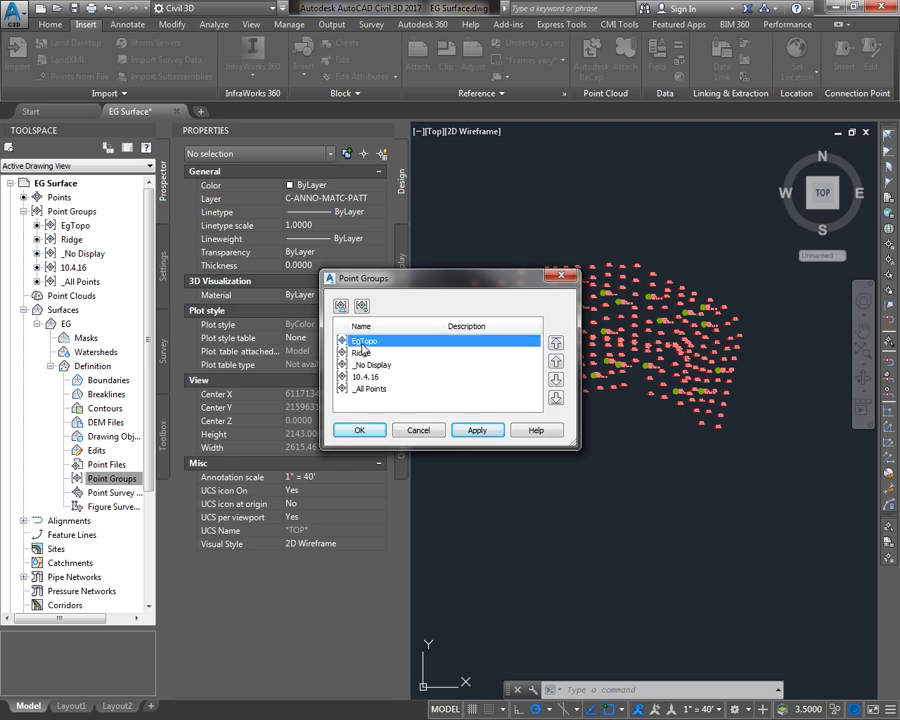
pyautogui.click(359, 430)
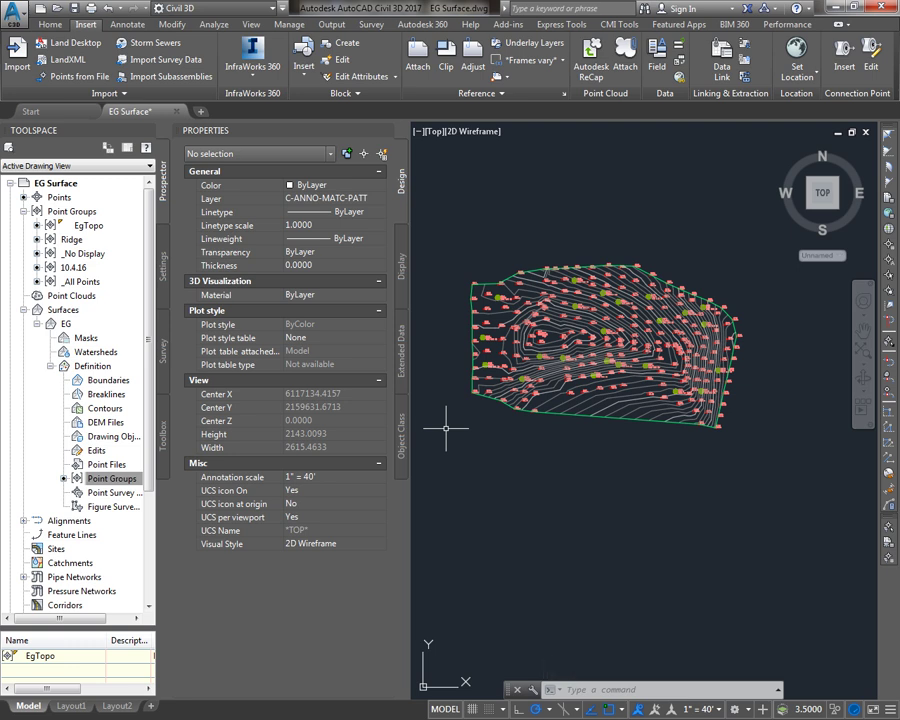
# Select an EG contour to show 242 points with elevations 79.20' to 155.50'.
pyautogui.scroll(3, 547, 378)
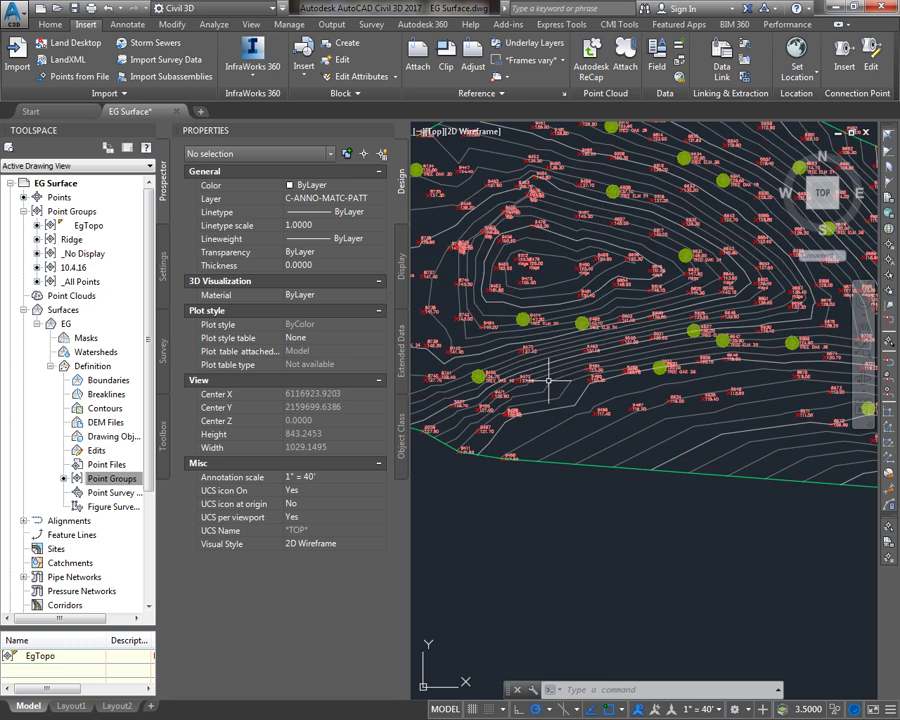
pyautogui.click(566, 330)
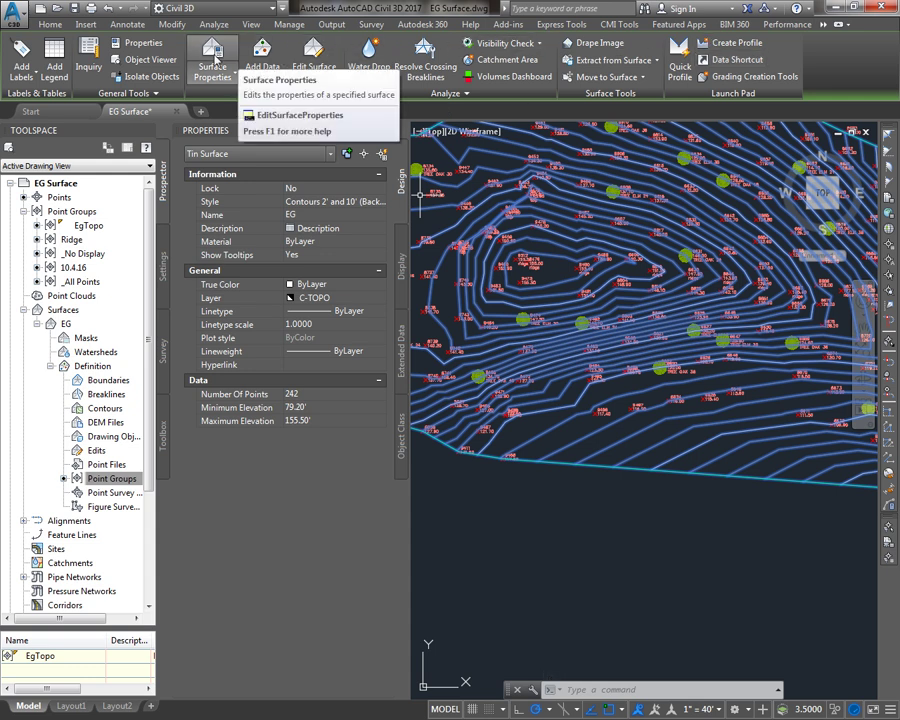
# Cancel the stray selection window and open the EG Surface Properties dialog.
pyautogui.rightClick(551, 274)
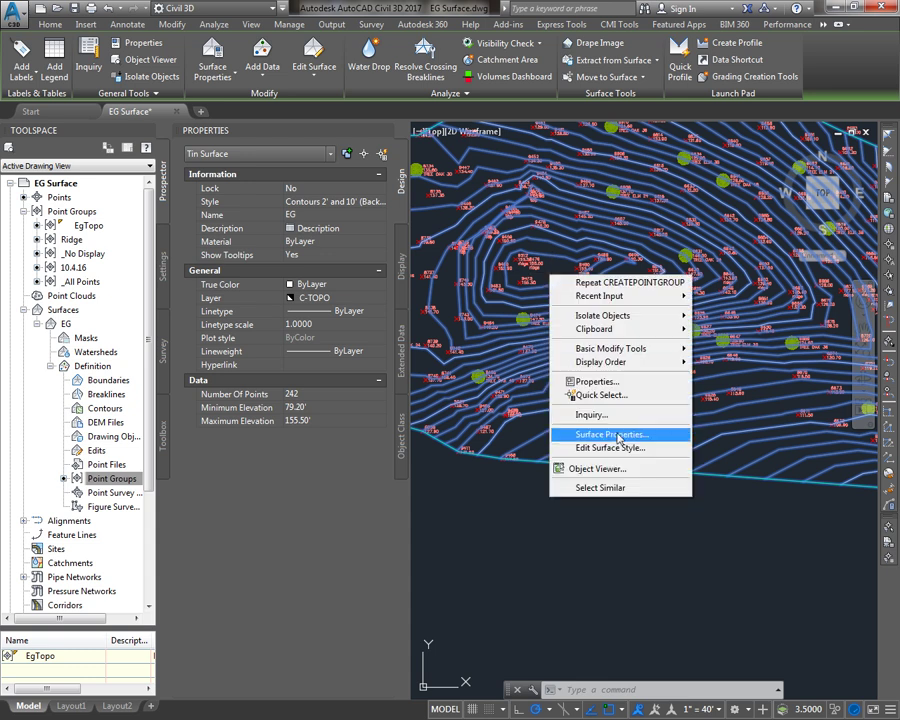
pyautogui.click(481, 499)
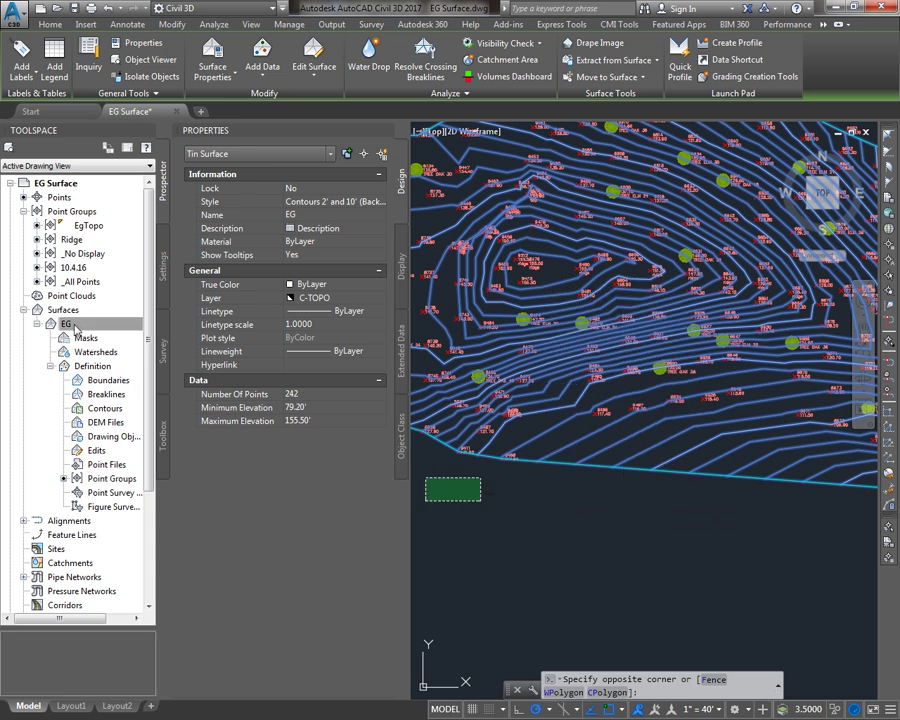
pyautogui.rightClick(76, 328)
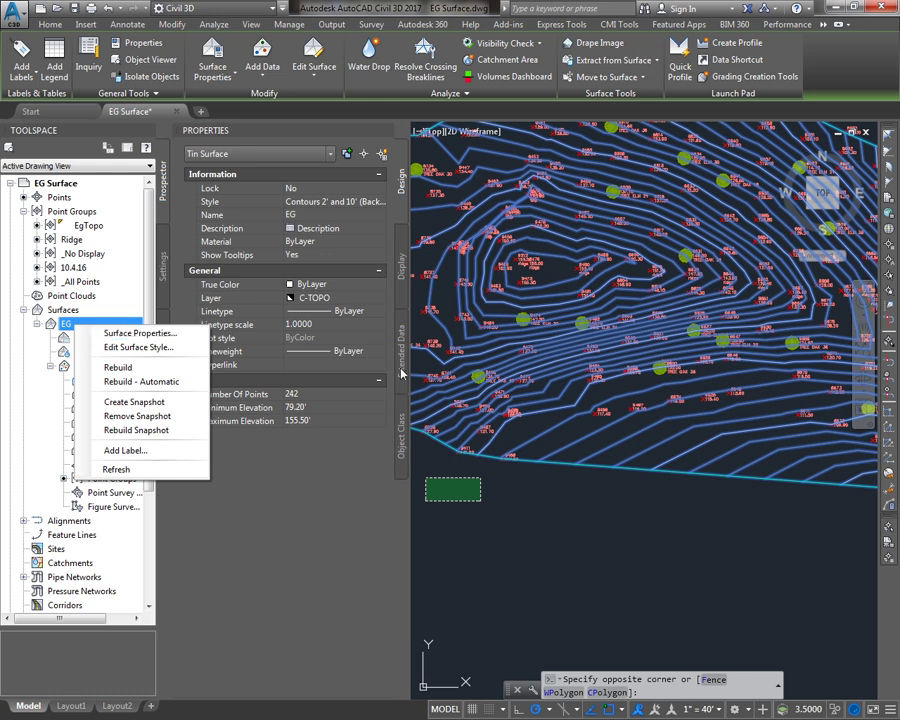
pyautogui.press('Escape')
pyautogui.press('Escape')
pyautogui.rightClick(513, 358)
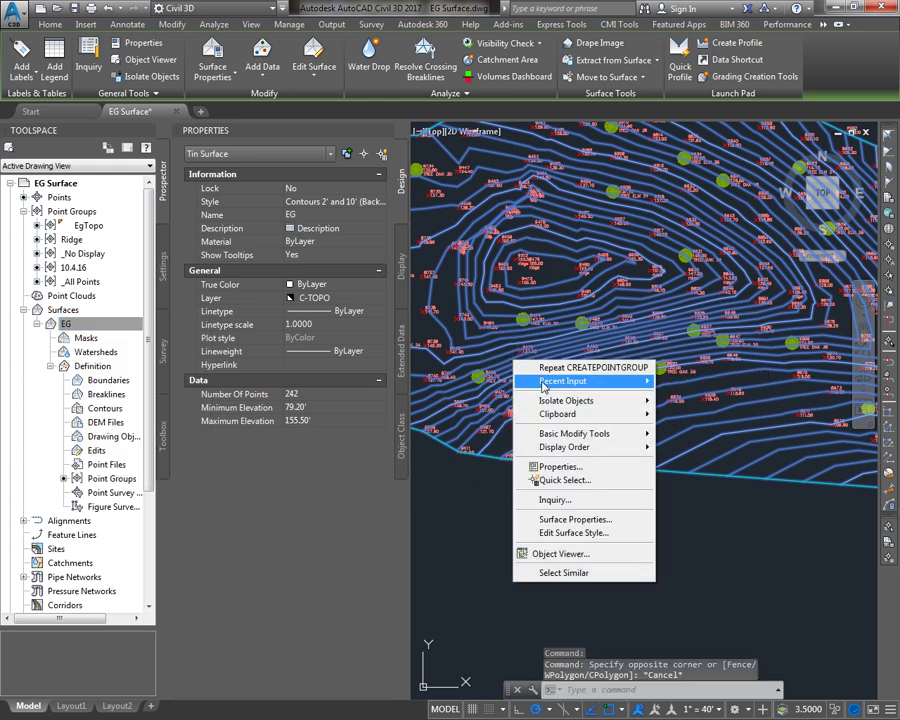
pyautogui.click(570, 518)
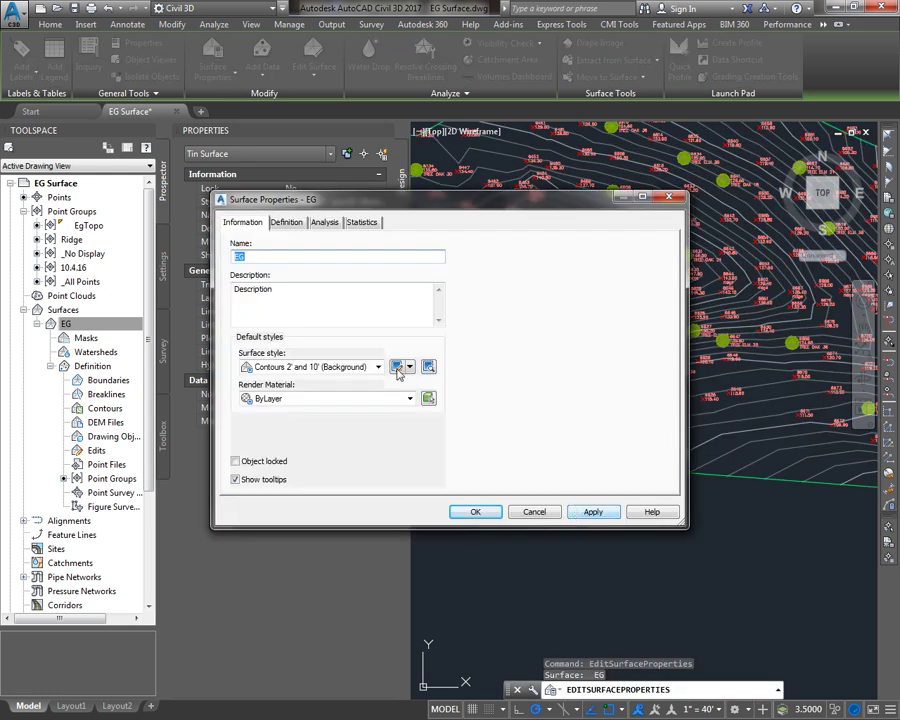
# Change the EG surface style to Contours 2' and 10' (Design) and confirm.
pyautogui.click(377, 367)
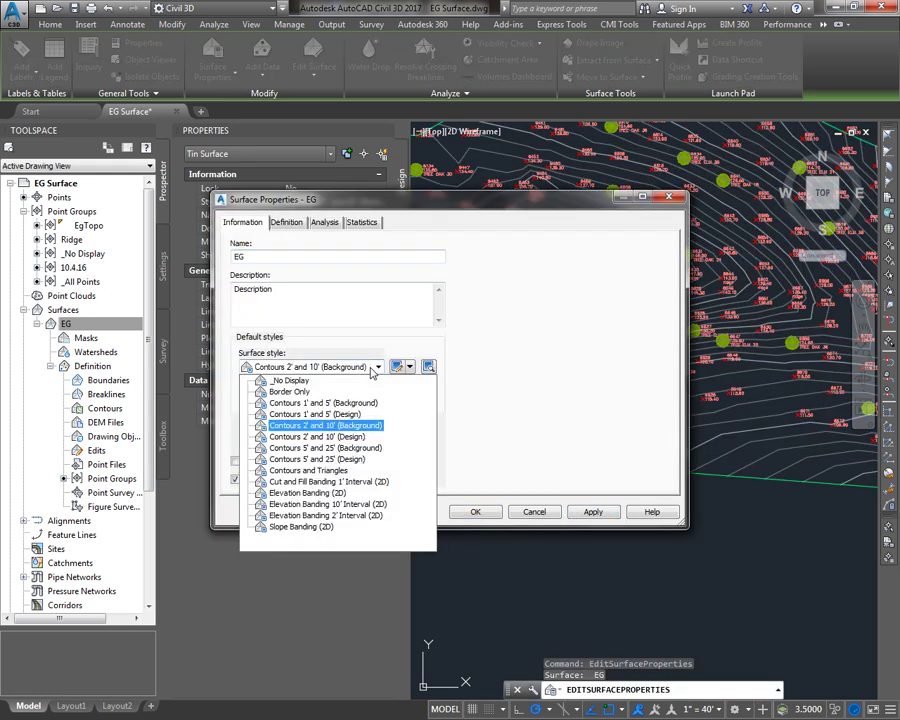
pyautogui.click(350, 436)
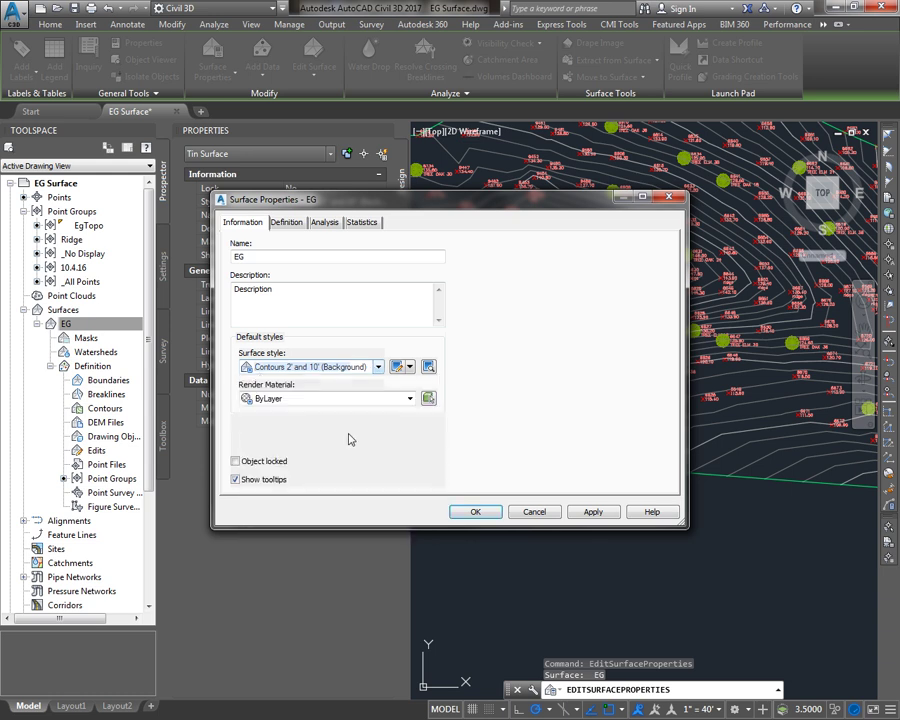
pyautogui.click(475, 513)
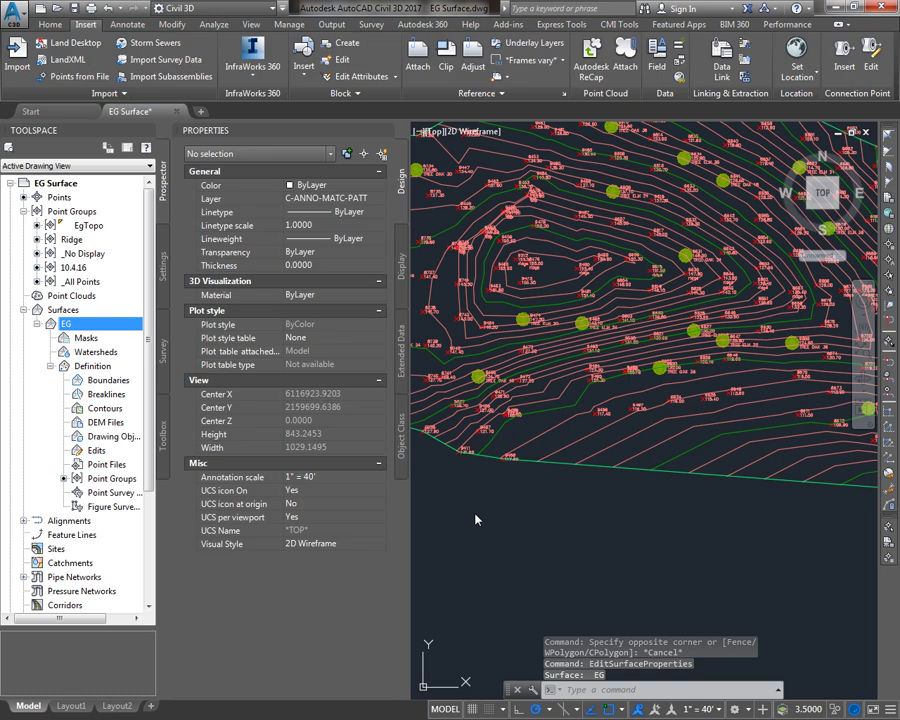
# Set the EG surface style to _No Display in Surface Properties.
pyautogui.rightClick(88, 327)
pyautogui.click(92, 340)
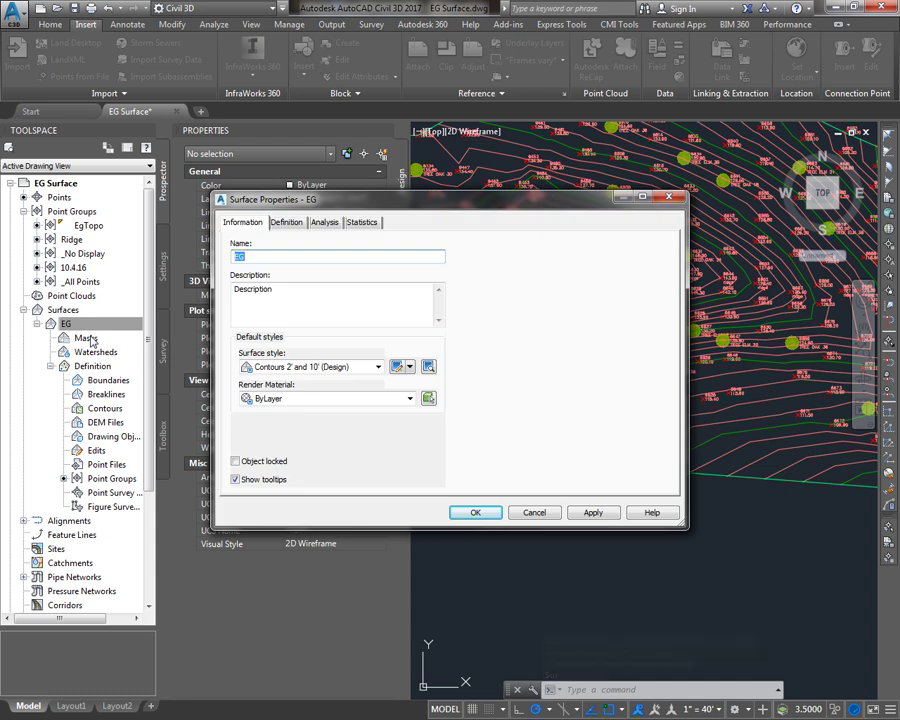
pyautogui.click(310, 367)
pyautogui.click(289, 381)
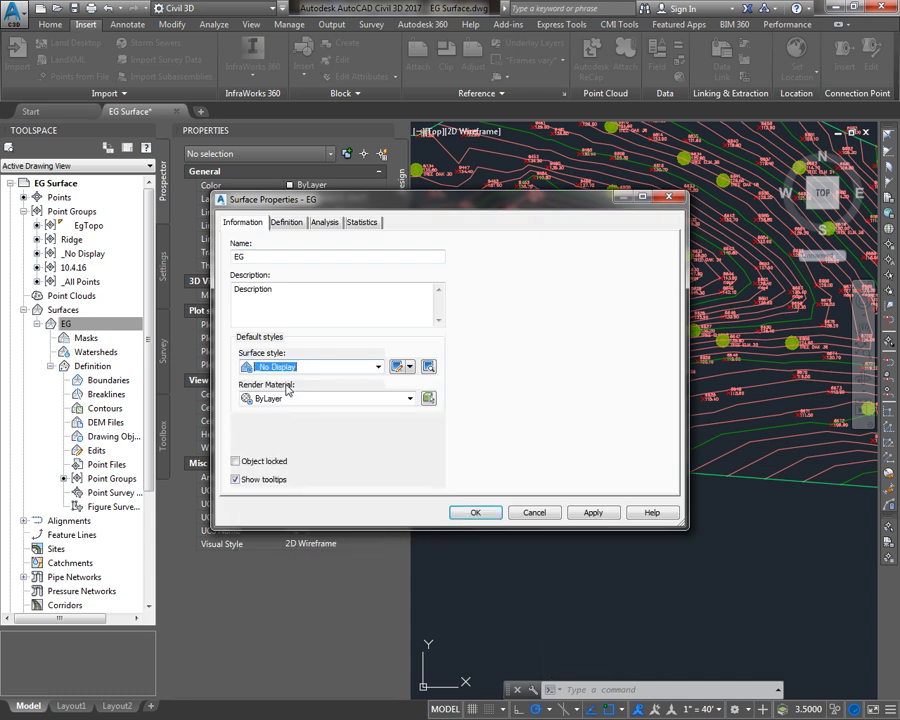
pyautogui.click(476, 513)
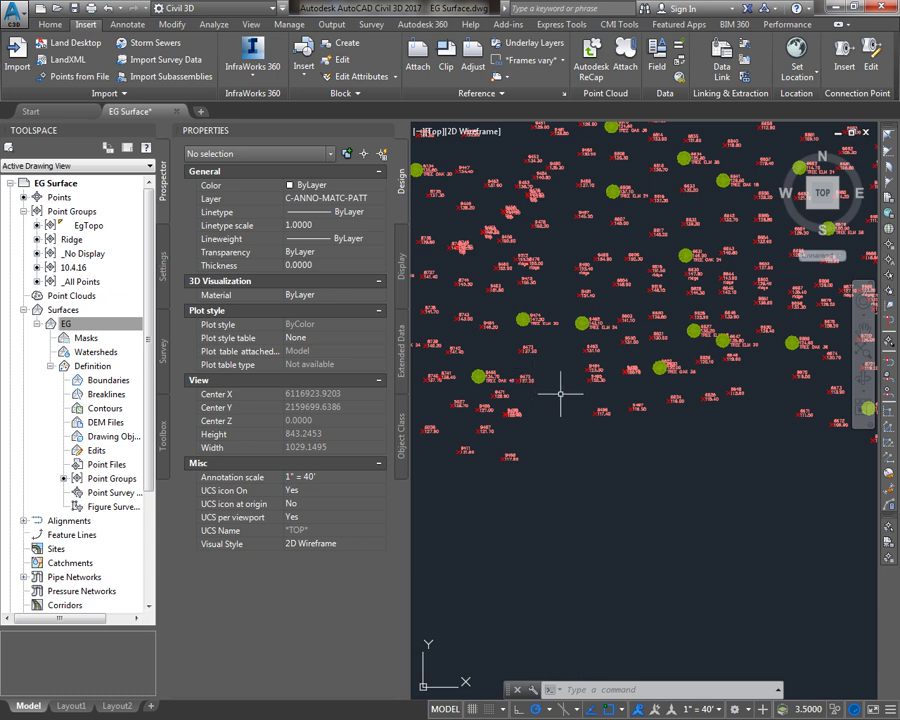
# Set the EG surface style to Contours and Triangles.
pyautogui.rightClick(85, 330)
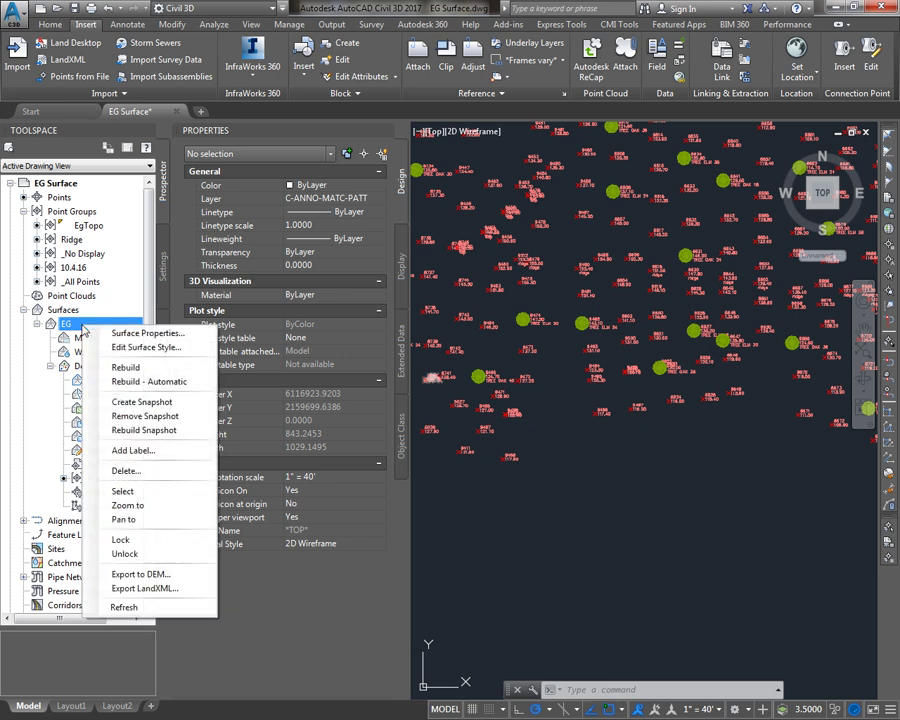
pyautogui.click(145, 333)
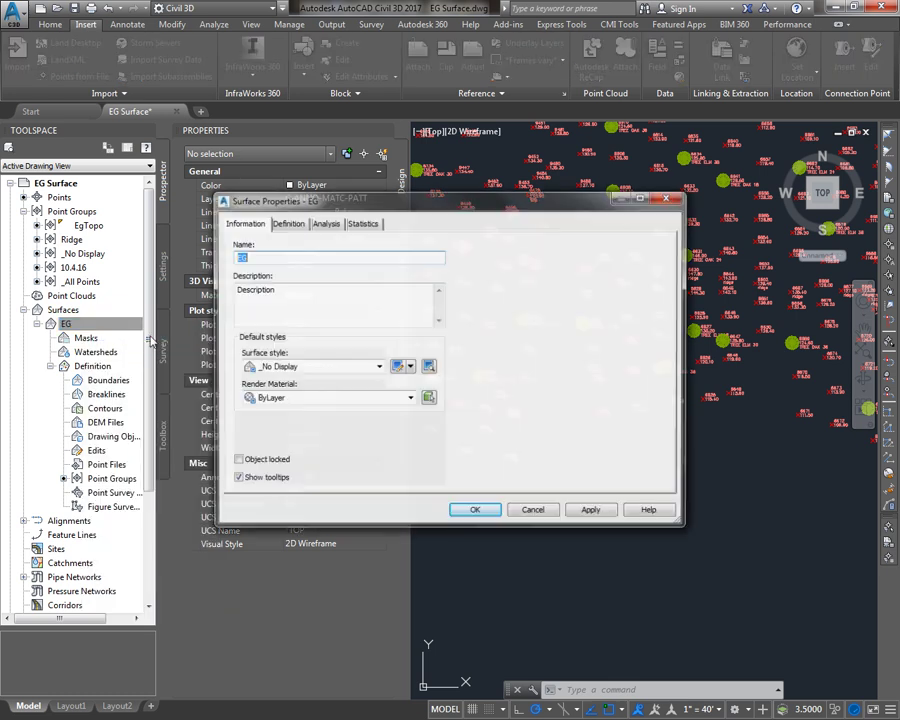
pyautogui.click(313, 367)
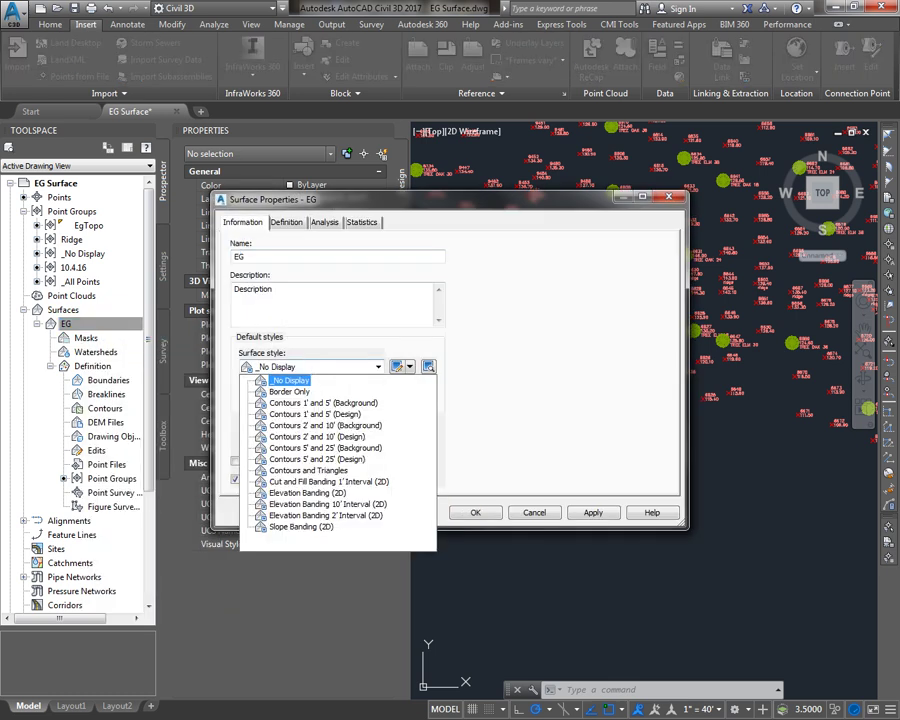
pyautogui.click(262, 470)
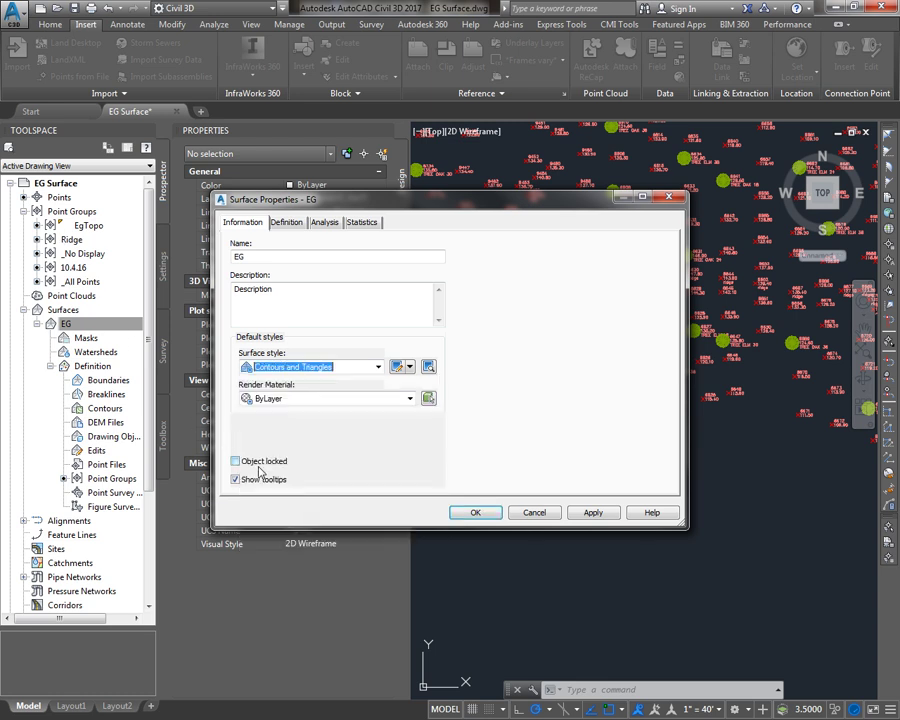
pyautogui.click(489, 519)
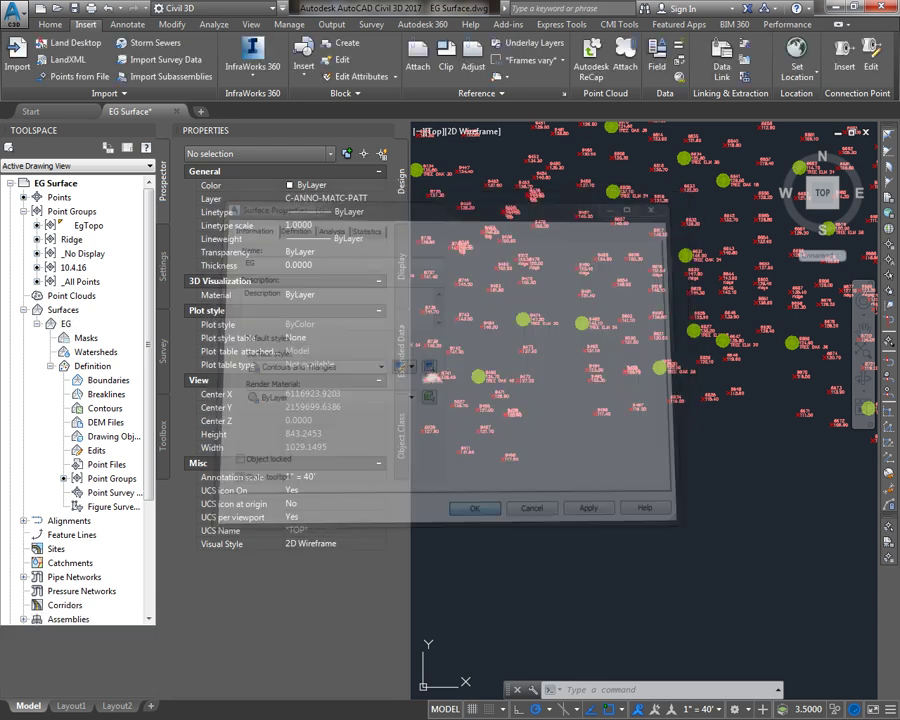
# Zoom and pan to ridge points 9490 and 6618 and read their surface elevations.
pyautogui.scroll(5, 558, 335)
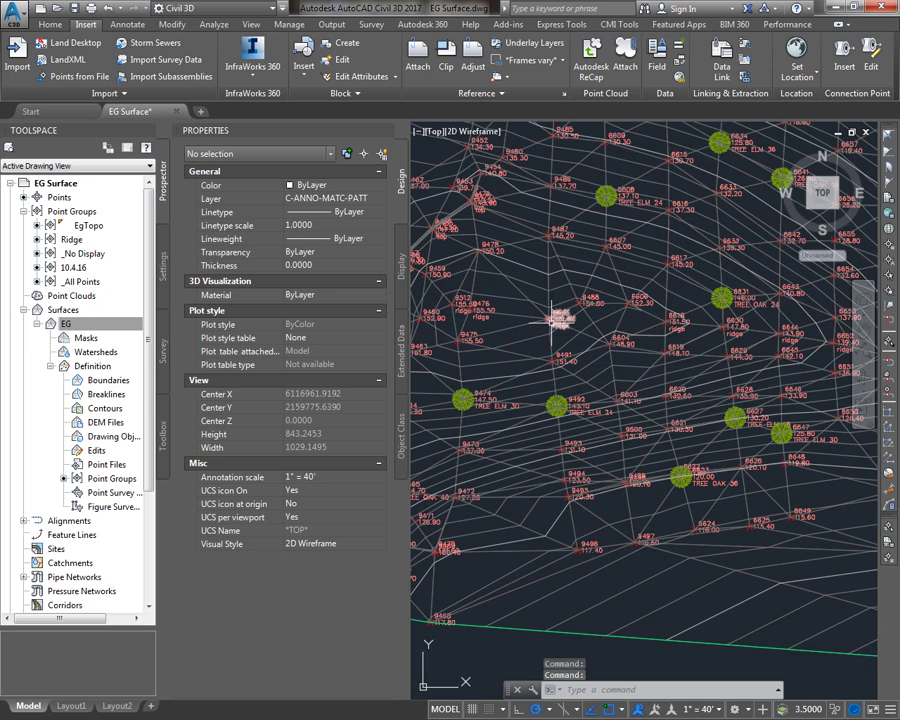
pyautogui.scroll(-2, 548, 390)
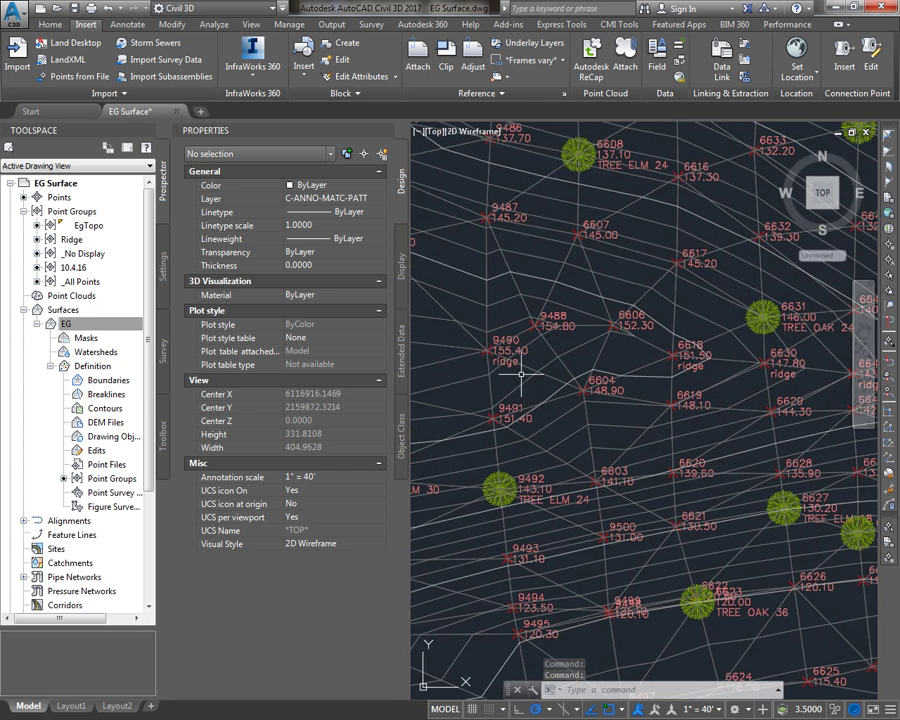
pyautogui.scroll(4, 530, 370)
pyautogui.moveTo(547, 374); pyautogui.dragTo(517, 380, button='middle')
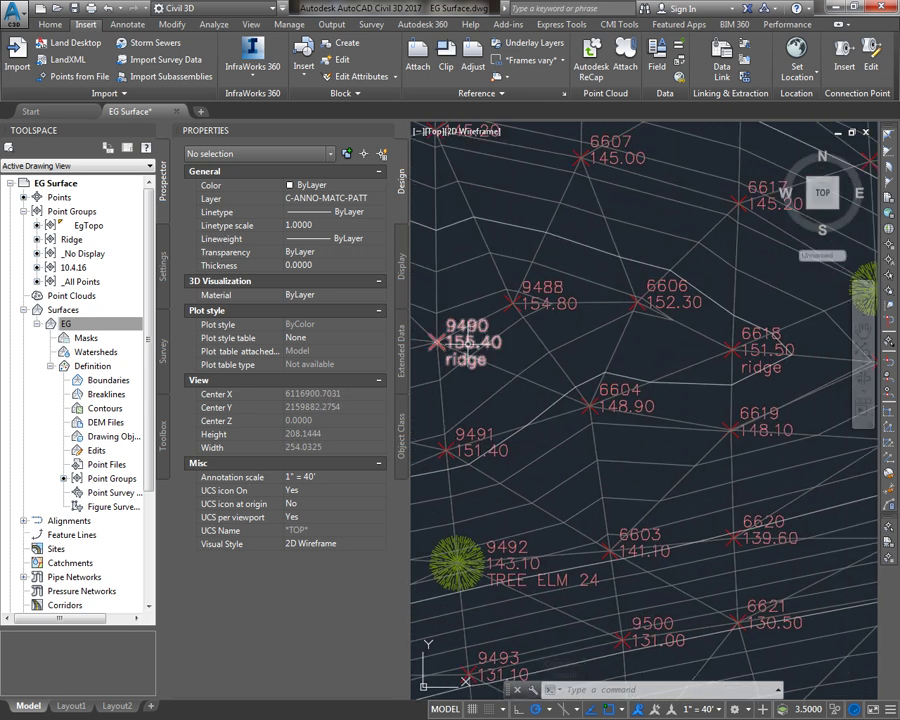
pyautogui.moveTo(658, 348)
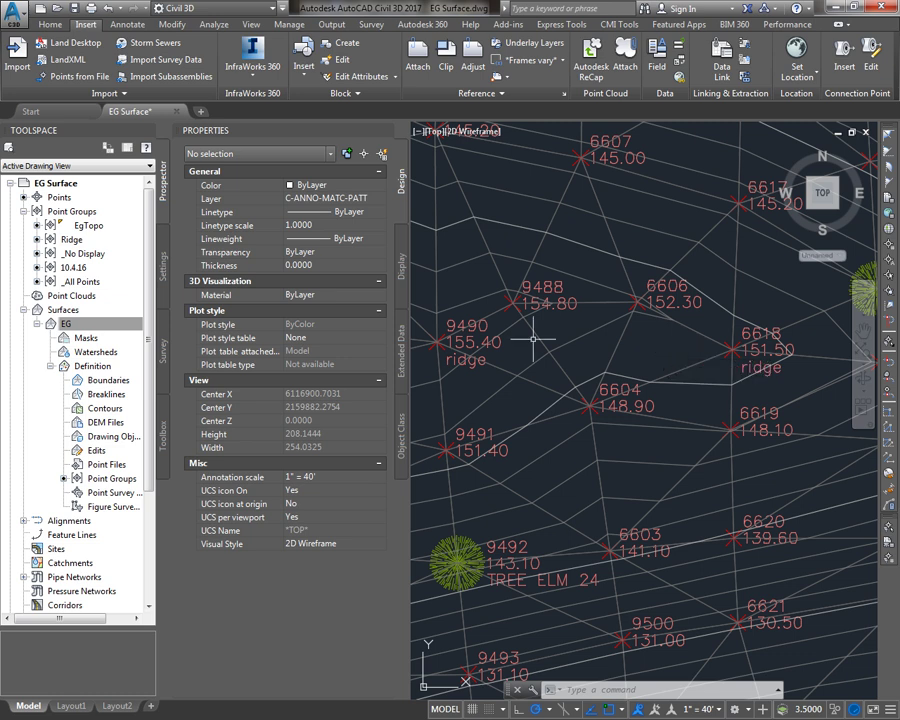
pyautogui.moveTo(610, 343)
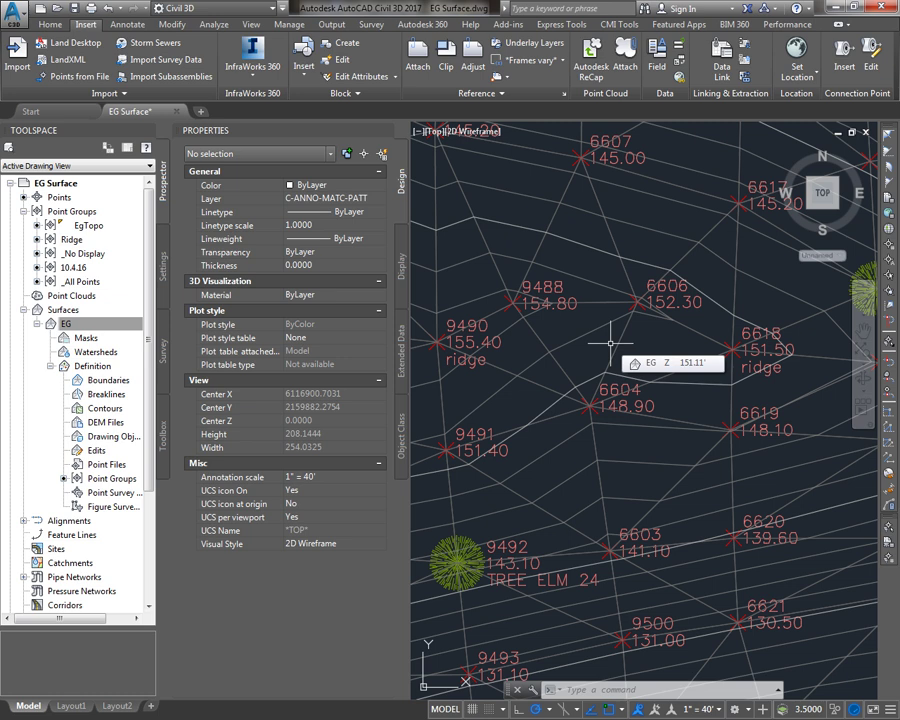
# Select the EG surface in the drawing and set its style to _No Display.
pyautogui.click(612, 358)
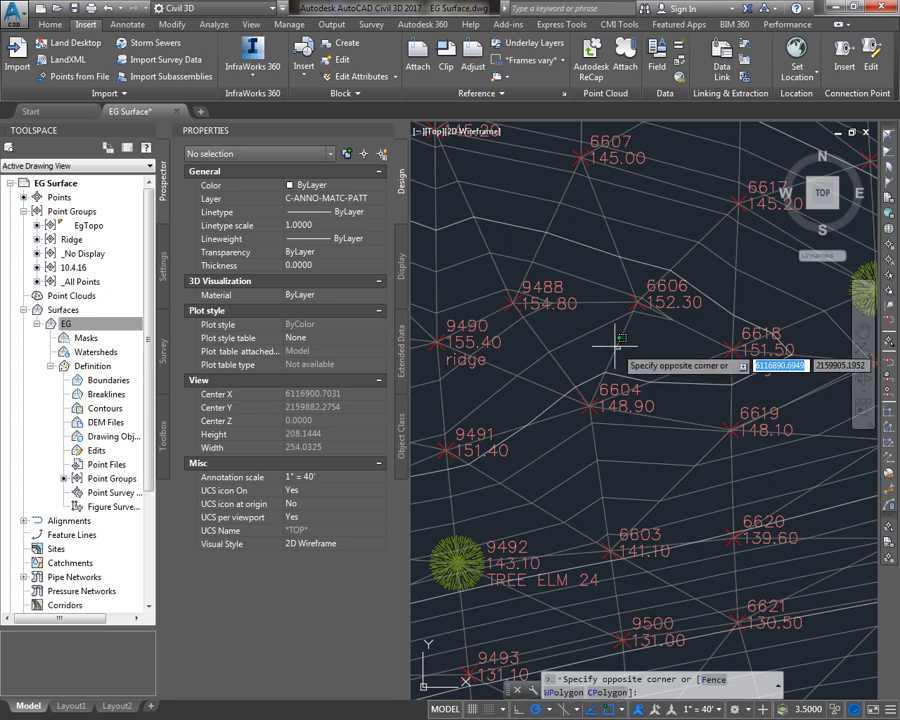
pyautogui.click(598, 351)
pyautogui.rightClick(591, 347)
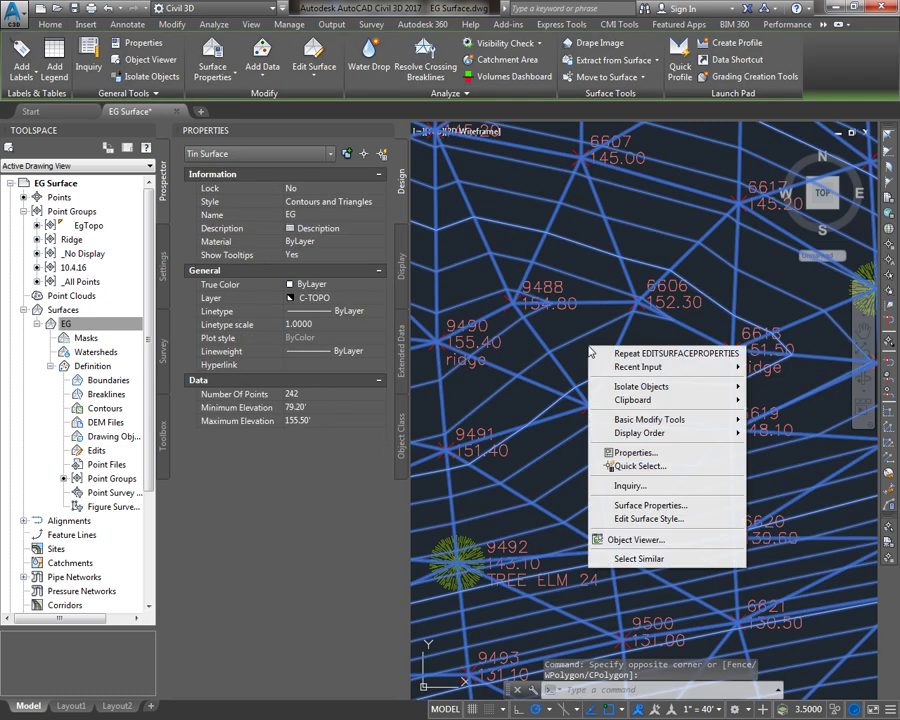
pyautogui.click(662, 508)
pyautogui.click(310, 367)
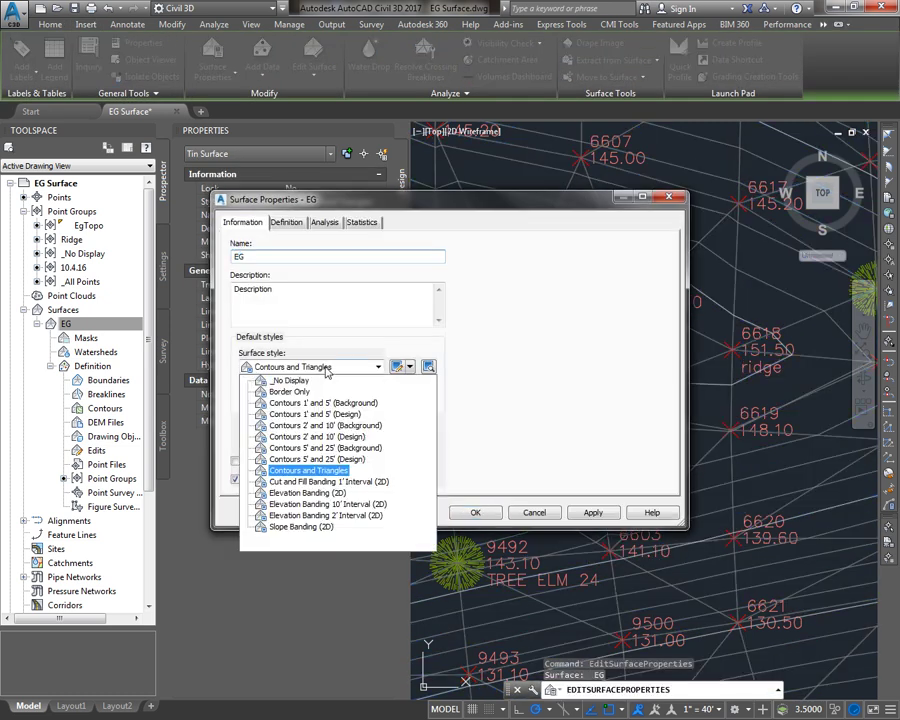
pyautogui.click(300, 381)
pyautogui.click(474, 512)
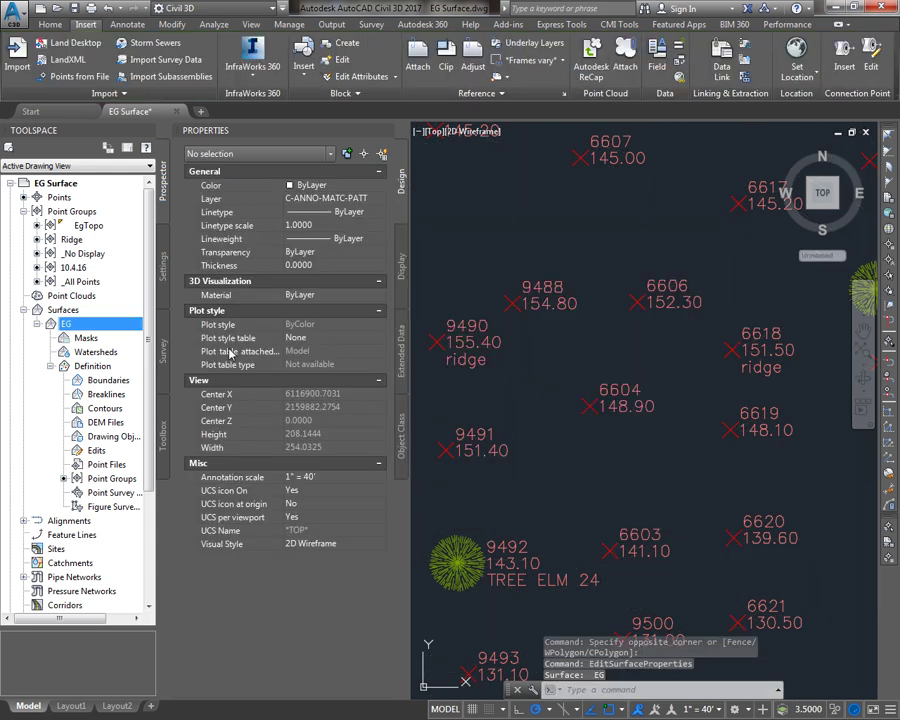
# Reorder the point groups with Ridge first and _No Display second.
pyautogui.click(80, 211)
pyautogui.rightClick(97, 213)
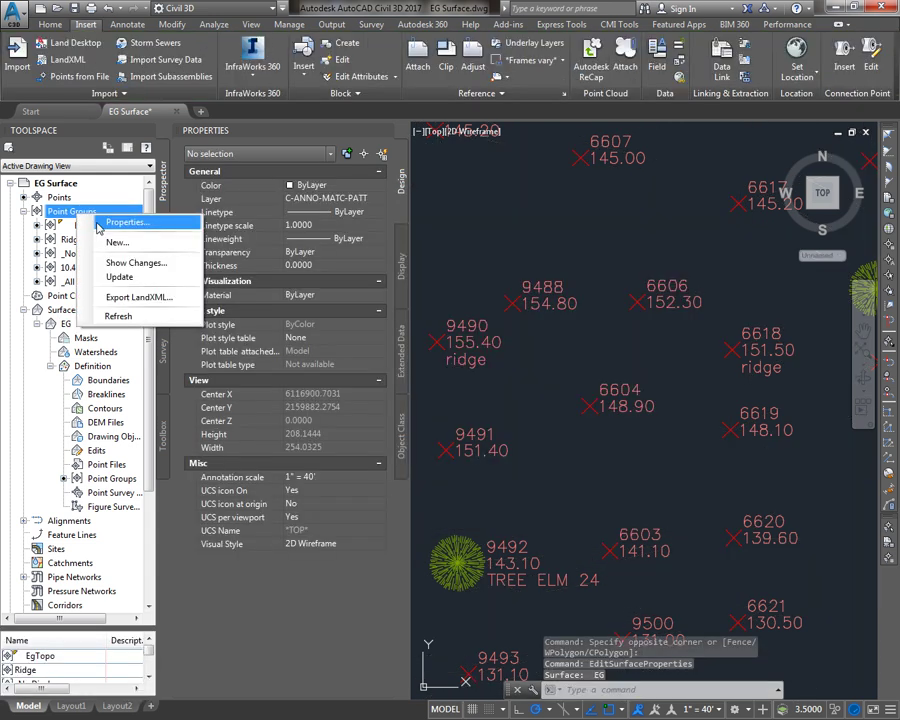
pyautogui.click(100, 224)
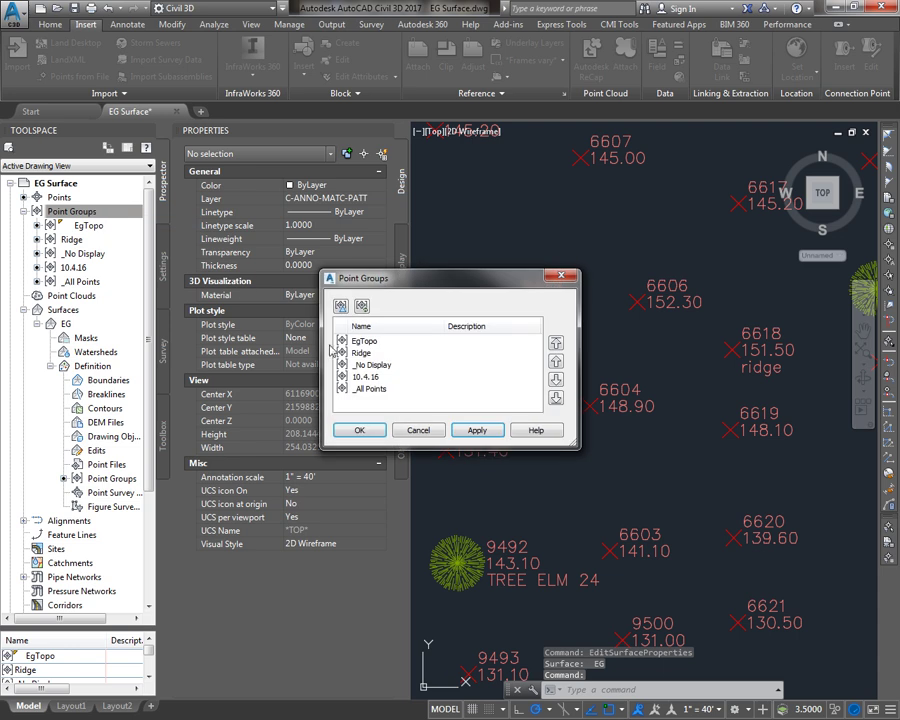
pyautogui.click(372, 389)
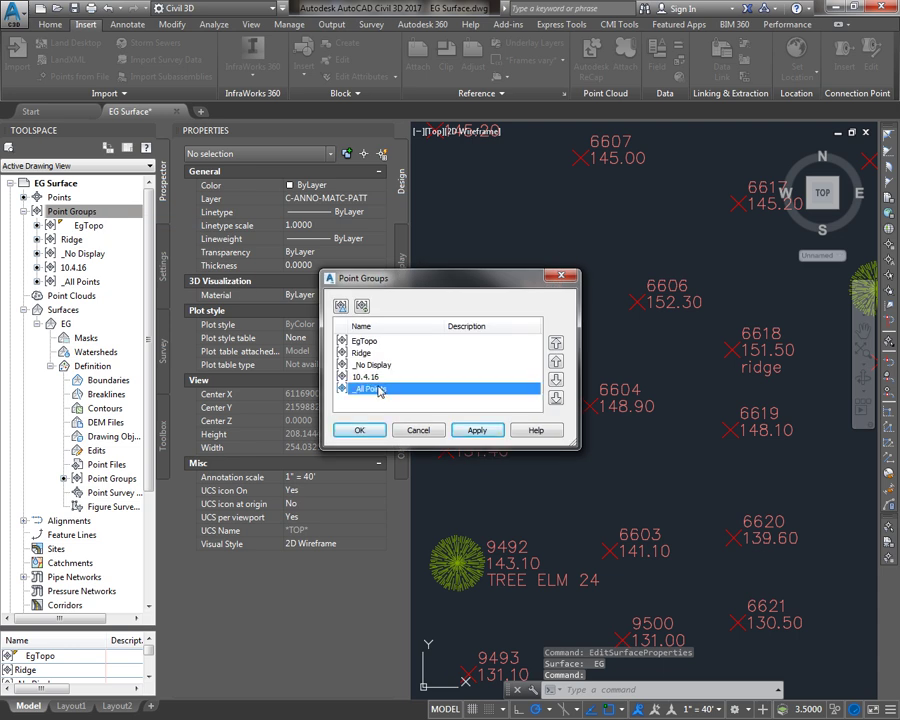
pyautogui.click(410, 353)
pyautogui.click(556, 361)
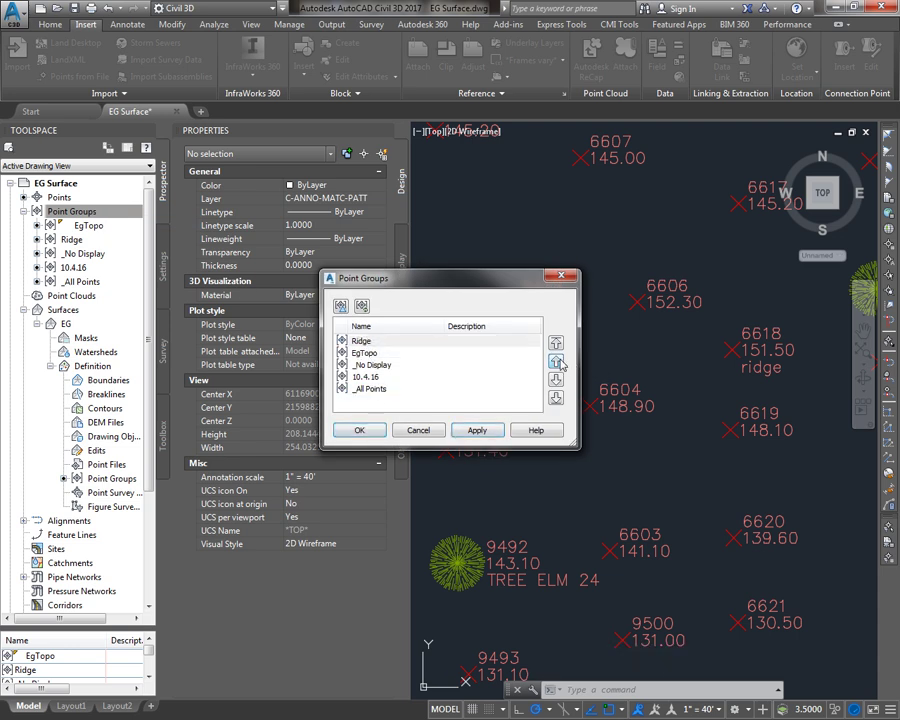
pyautogui.click(410, 366)
pyautogui.click(556, 361)
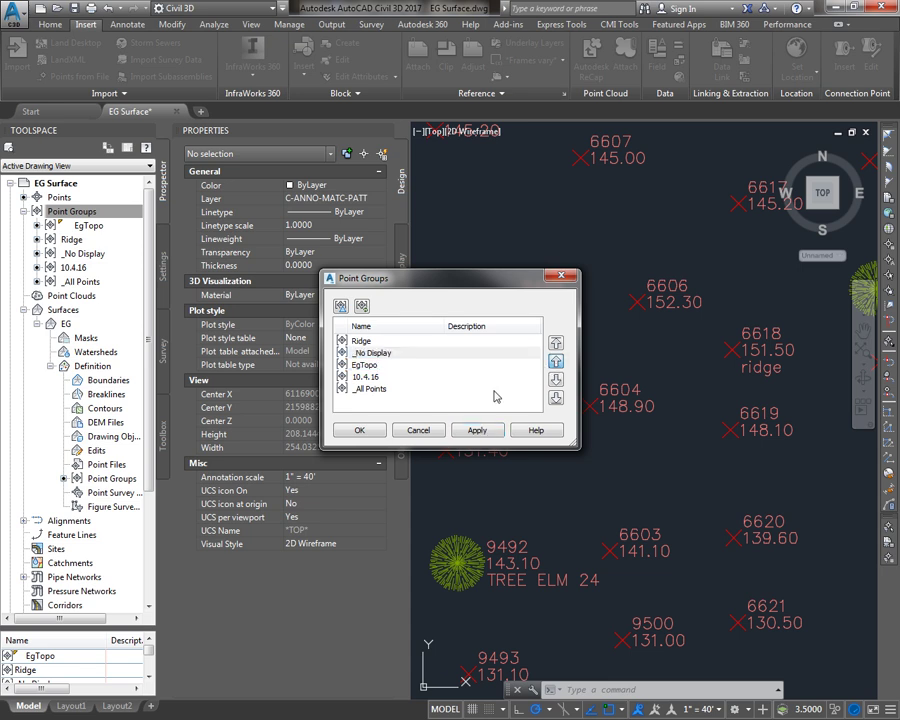
pyautogui.click(360, 430)
pyautogui.scroll(-10, 512, 413)
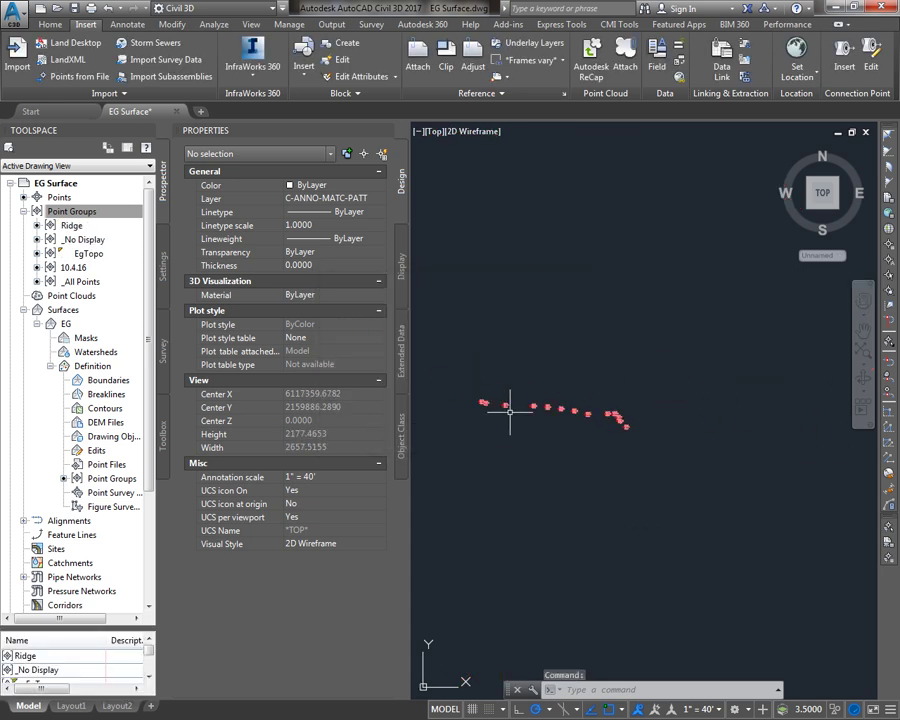
# Start a 3D polyline with the 3DPOLY command.
pyautogui.scroll(4, 490, 411)
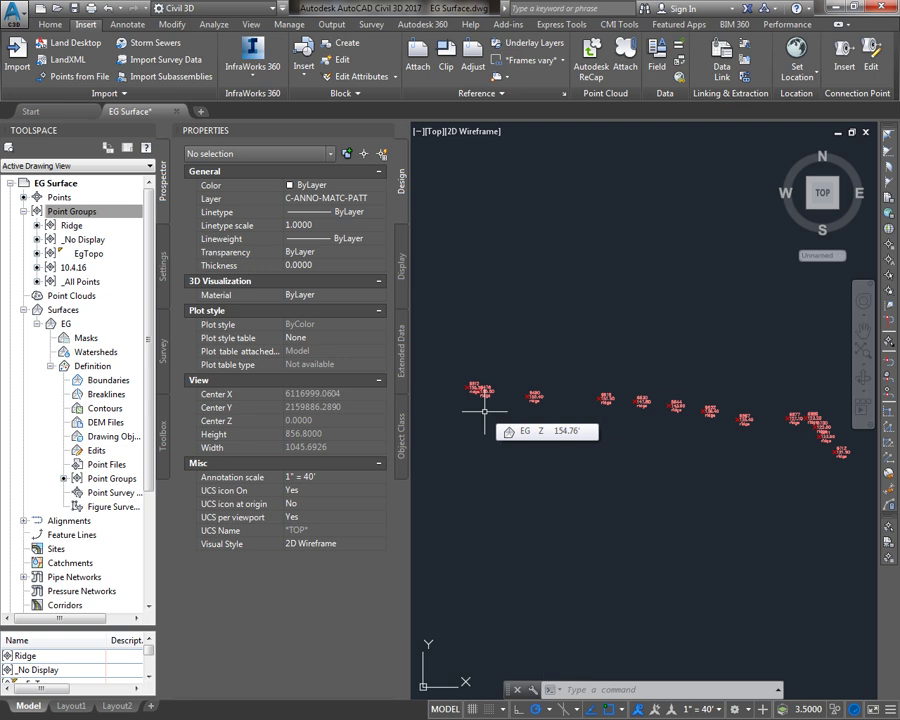
pyautogui.write('3dpoly')
pyautogui.press('Return')
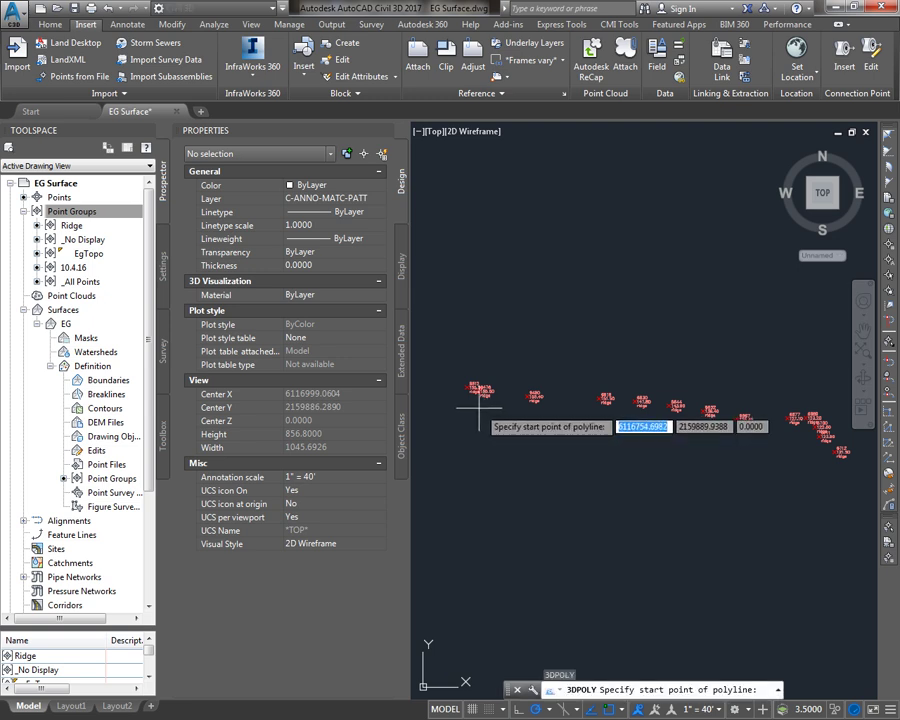
# Restrict object snaps to Node only in Object Snap Settings.
pyautogui.scroll(8, 476, 400)
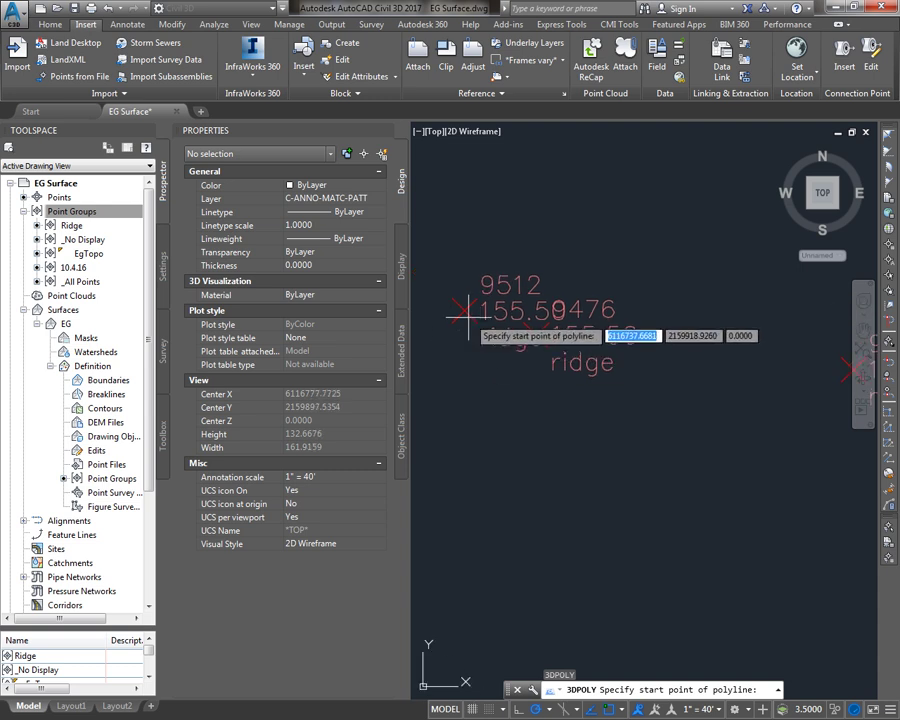
pyautogui.click(620, 710)
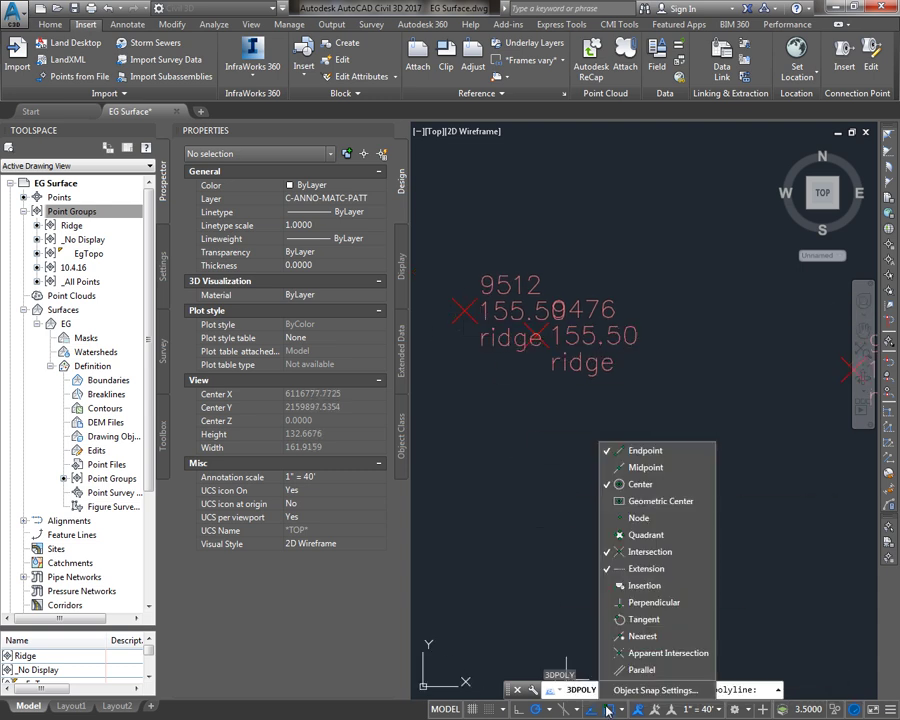
pyautogui.click(647, 520)
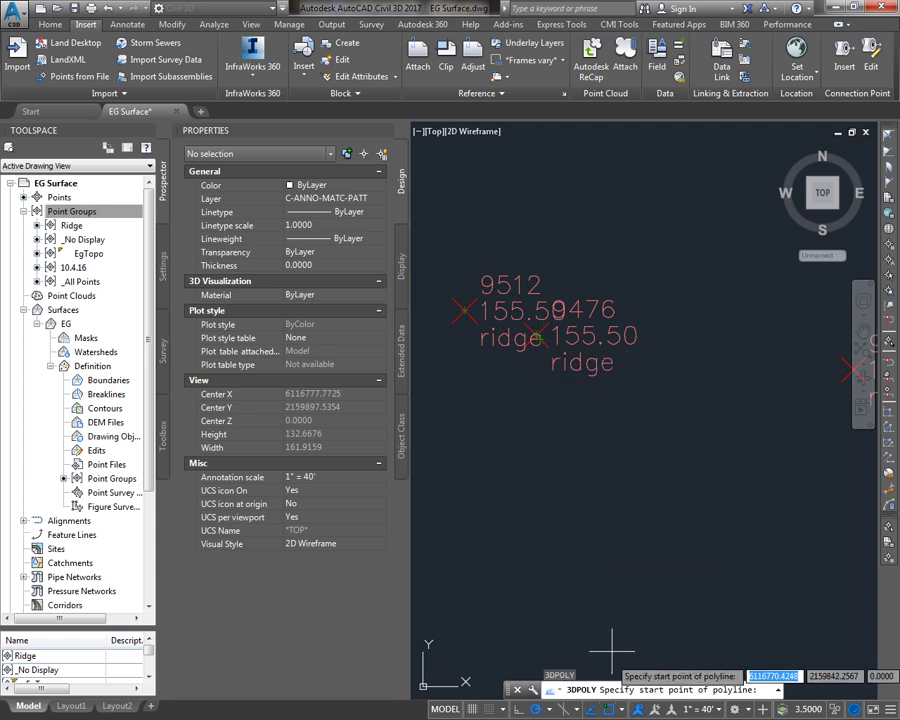
pyautogui.click(638, 710)
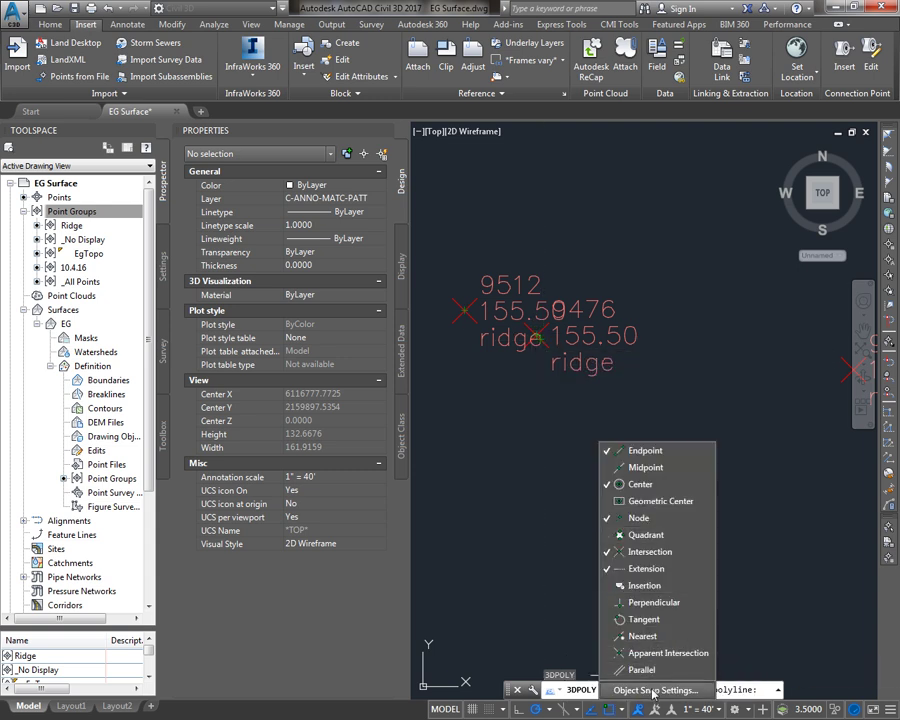
pyautogui.click(652, 690)
pyautogui.click(564, 304)
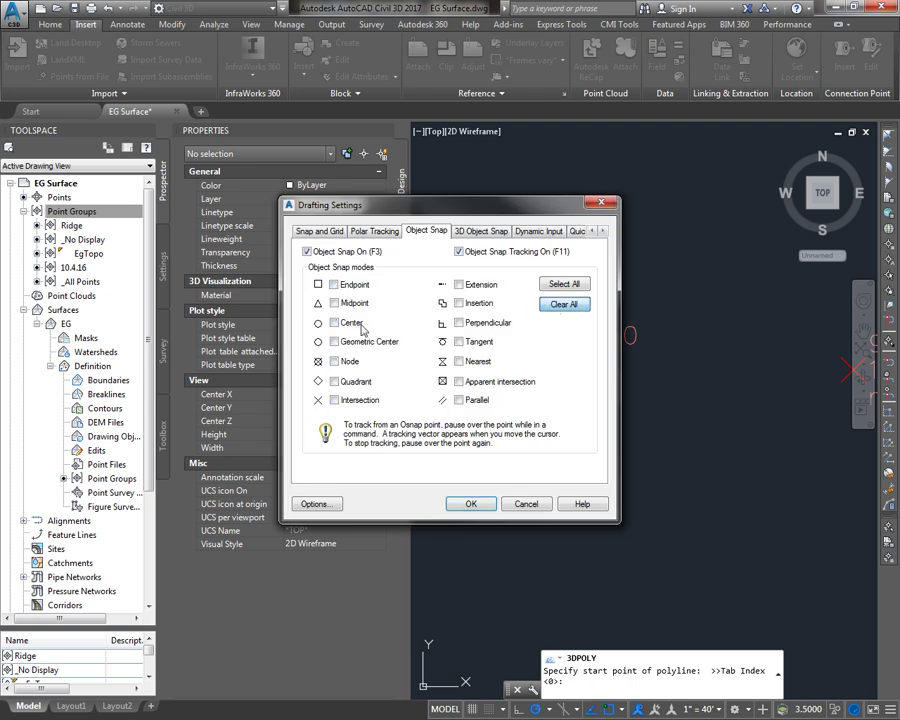
pyautogui.click(334, 361)
pyautogui.click(471, 503)
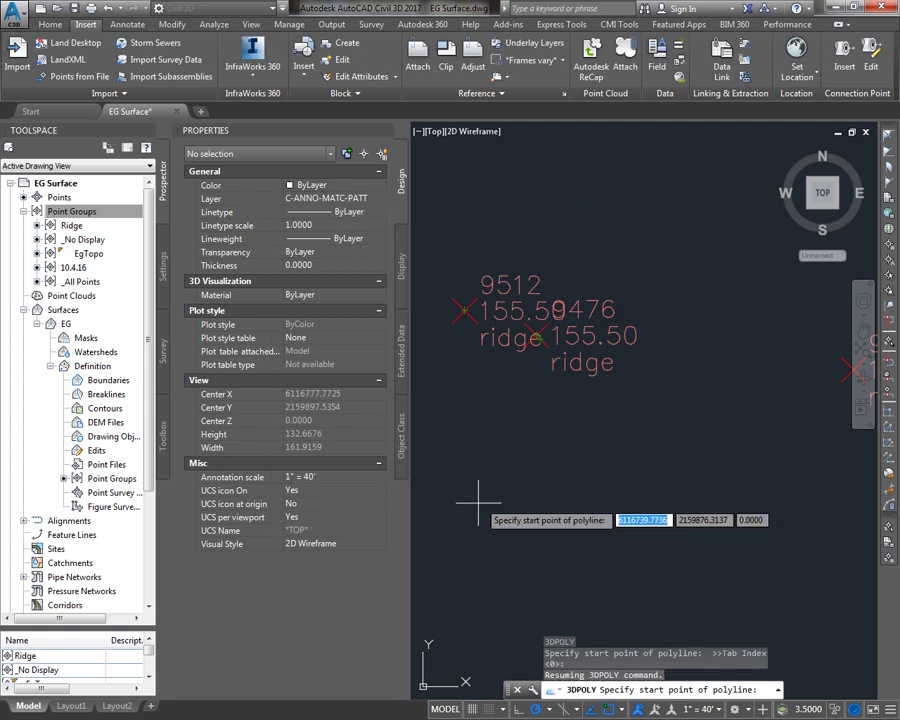
# With tracking off, snap the ridge polyline to points 9512, 9490 and 6618.
pyautogui.press('F11')
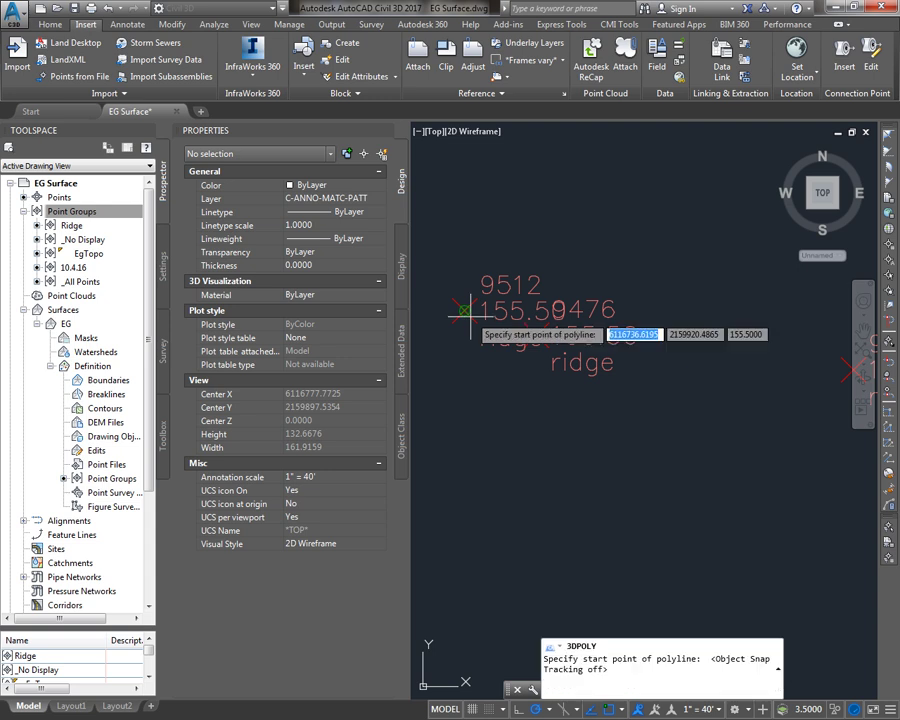
pyautogui.press('Tab')
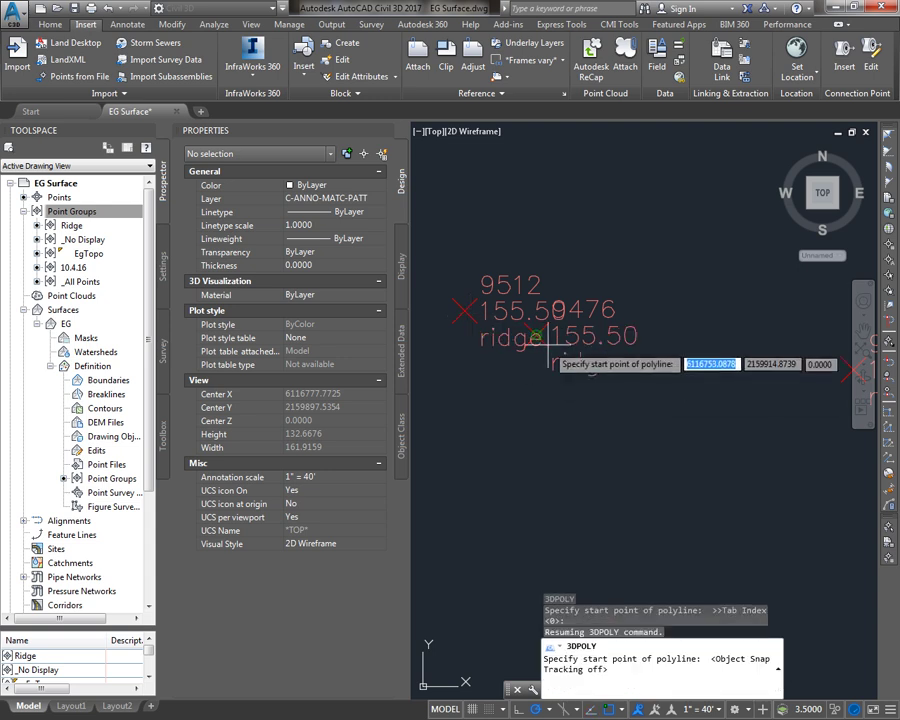
pyautogui.click(893, 278)
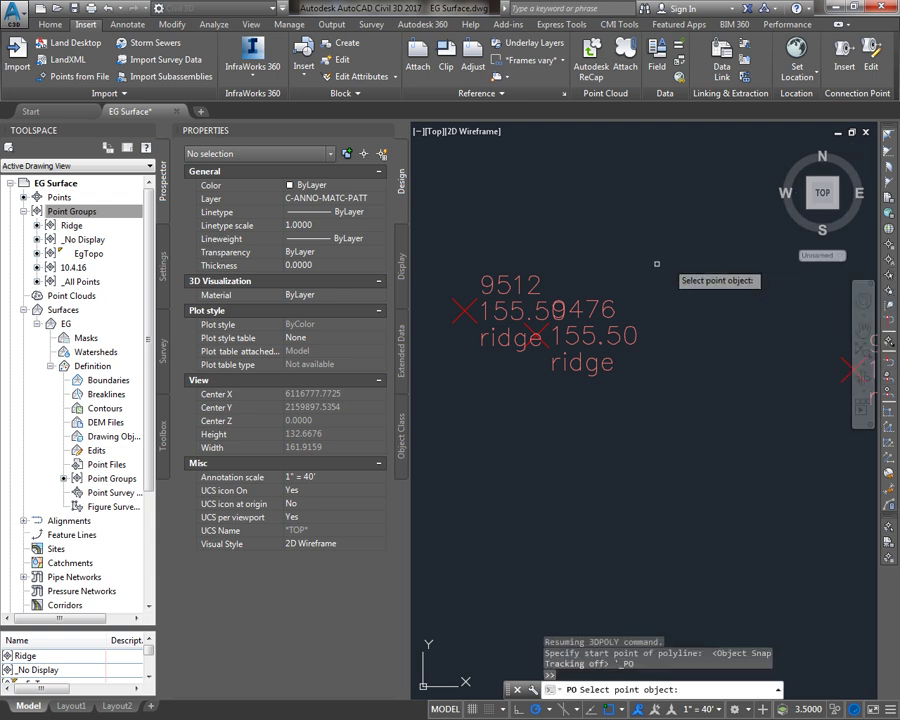
pyautogui.click(537, 289)
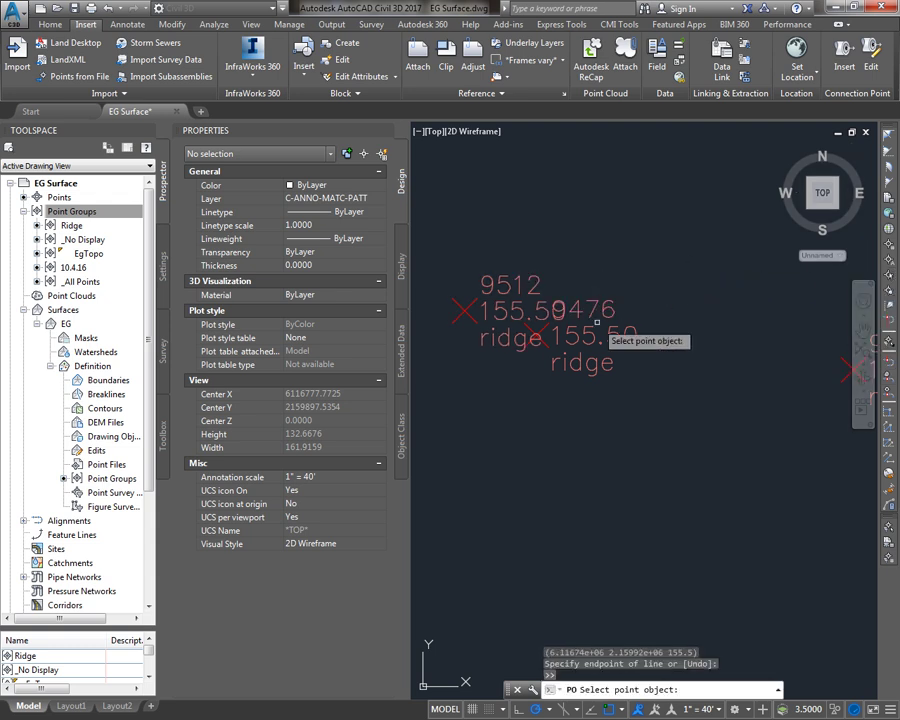
pyautogui.scroll(-4, 699, 384)
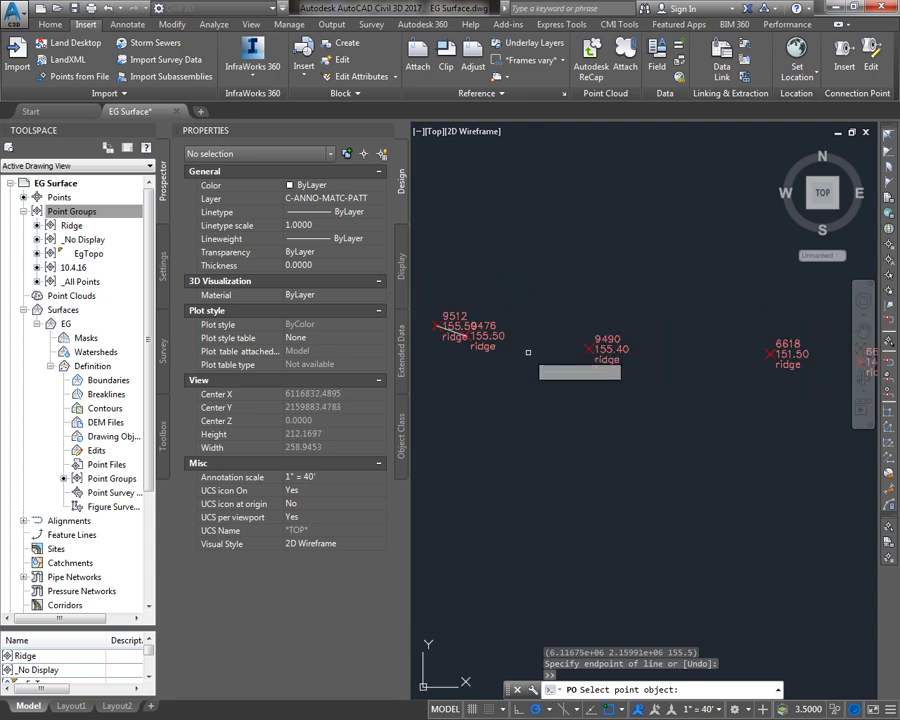
pyautogui.click(590, 349)
pyautogui.click(768, 355)
# Continue the ridge polyline through 6630, 6644, 6652, 6667, 6677, 6689, 6700 and 6712, then finish.
pyautogui.moveTo(768, 357); pyautogui.dragTo(552, 388, button='middle')
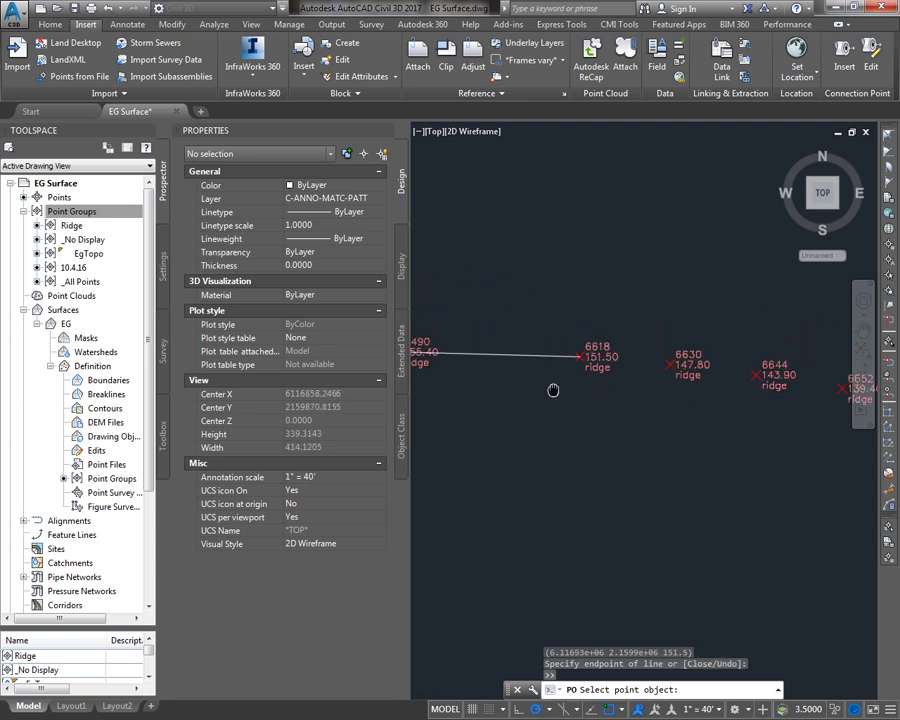
pyautogui.scroll(-3, 536, 386)
pyautogui.click(585, 377)
pyautogui.click(638, 380)
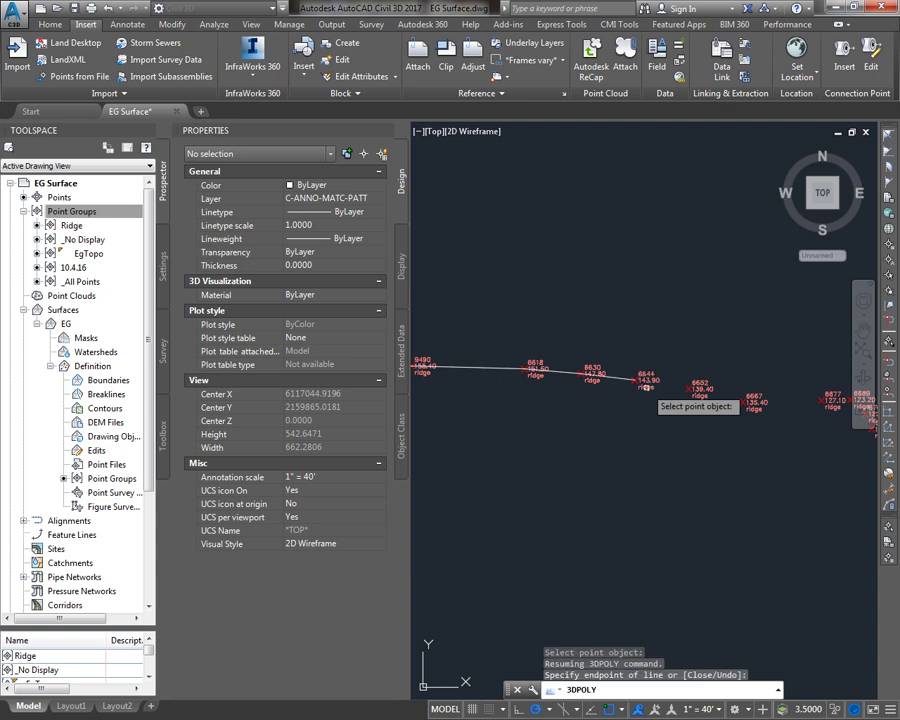
pyautogui.click(700, 388)
pyautogui.click(745, 401)
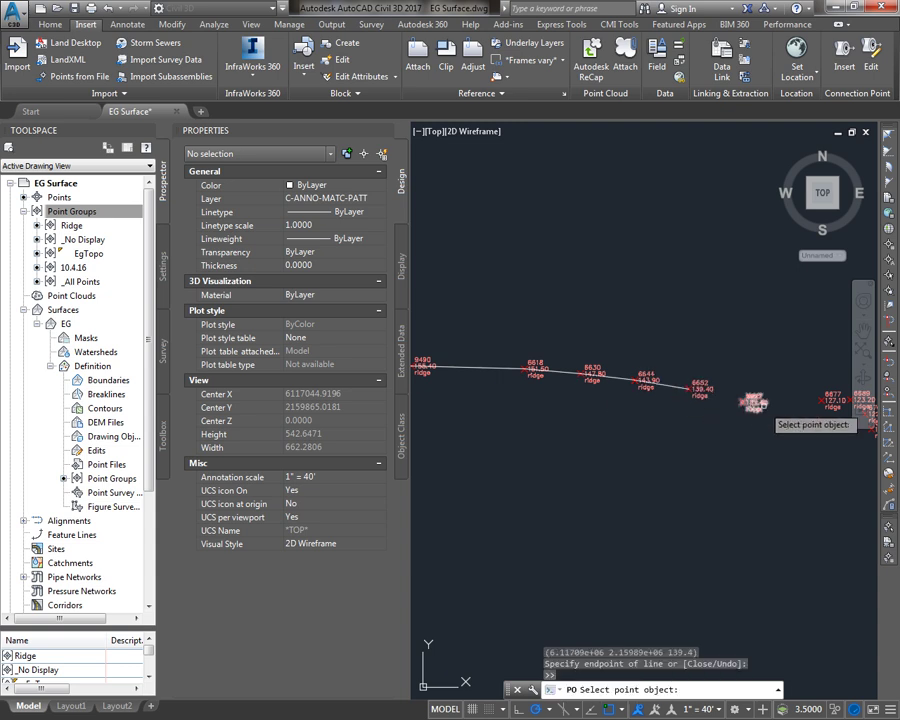
pyautogui.moveTo(716, 432); pyautogui.dragTo(549, 416, button='middle')
pyautogui.click(658, 386)
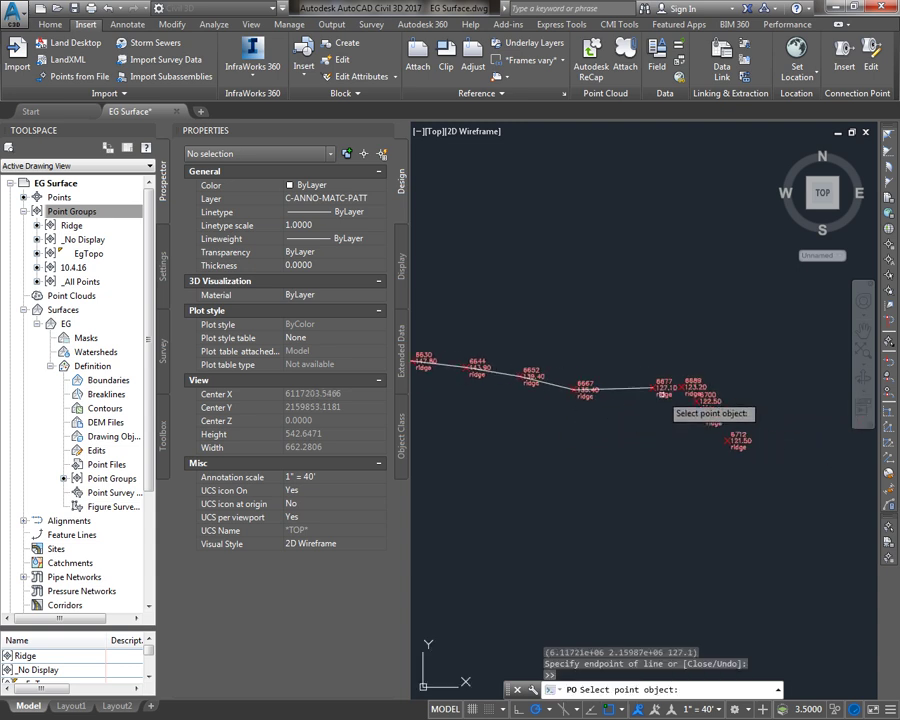
pyautogui.click(688, 387)
pyautogui.click(707, 413)
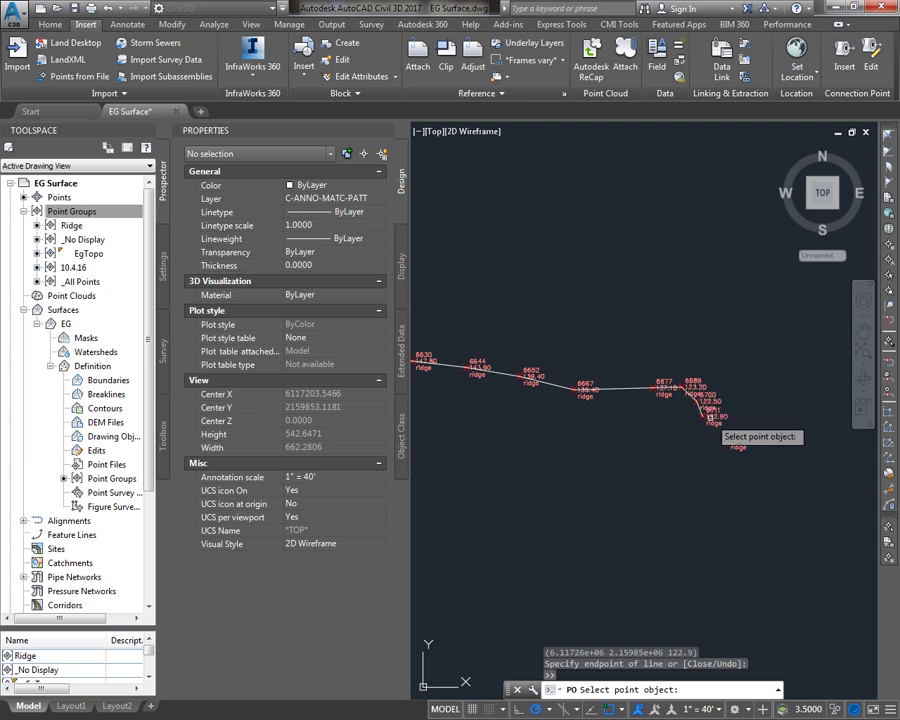
pyautogui.click(737, 437)
pyautogui.scroll(-4, 665, 427)
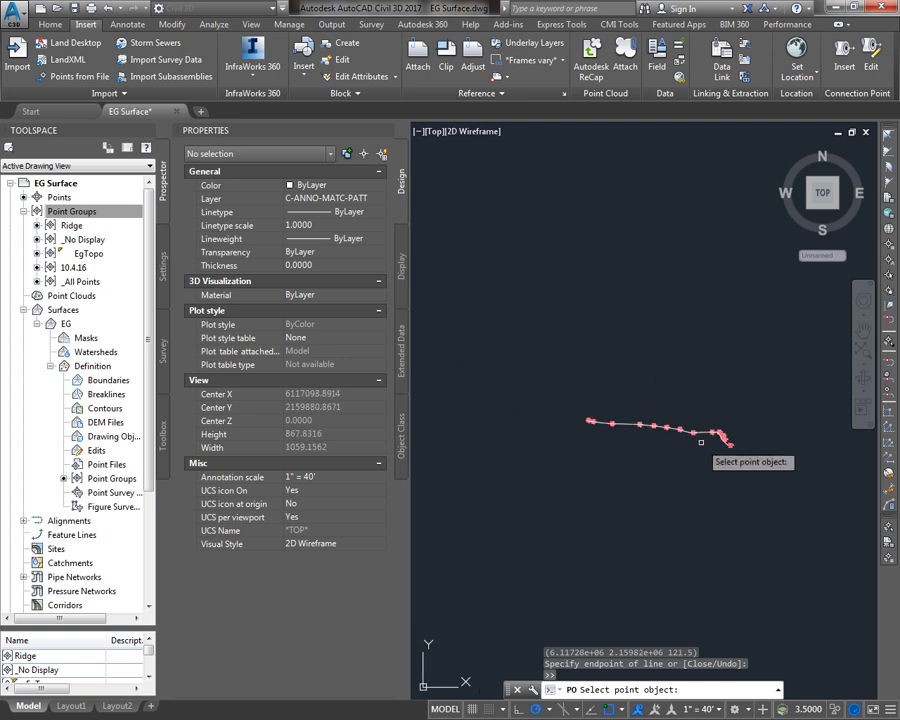
pyautogui.scroll(5, 686, 418)
pyautogui.press('Escape')
# Switch the EG surface style back to Contours and Triangles.
pyautogui.rightClick(65, 325)
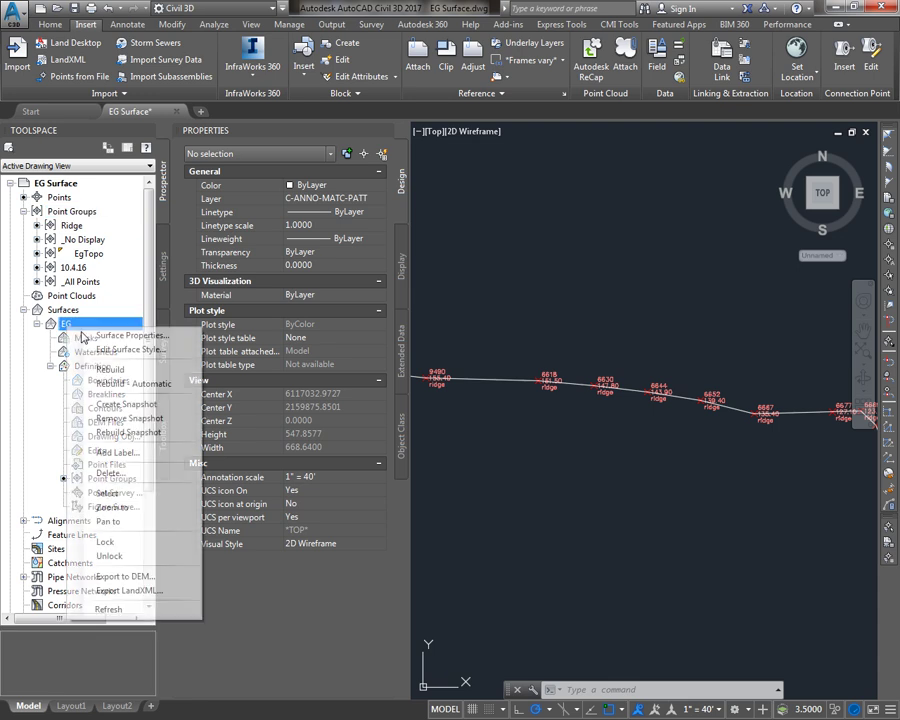
pyautogui.click(135, 332)
pyautogui.click(320, 369)
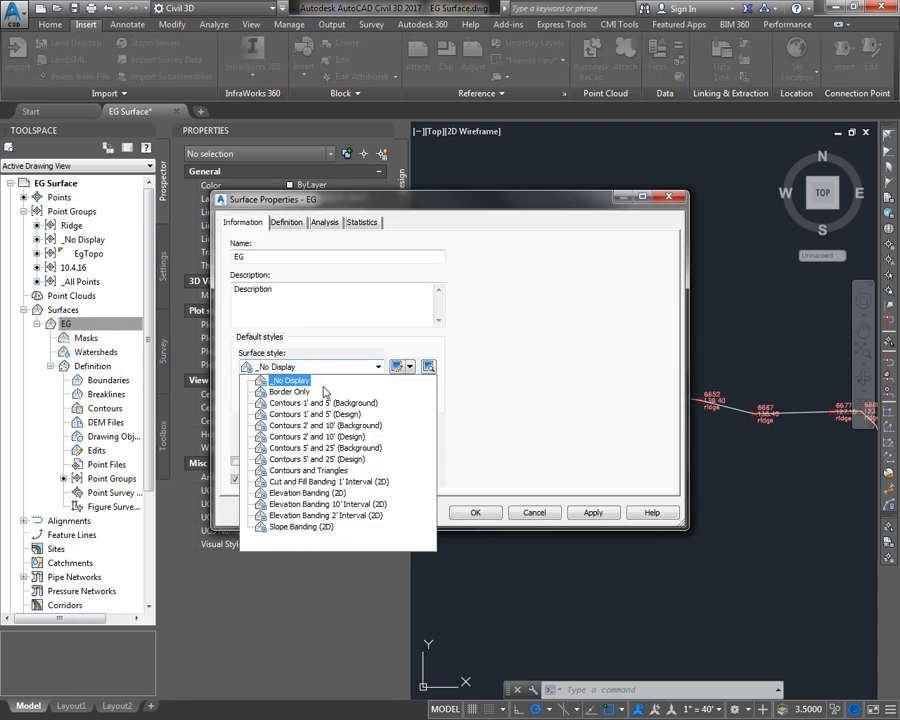
pyautogui.click(330, 474)
pyautogui.click(474, 512)
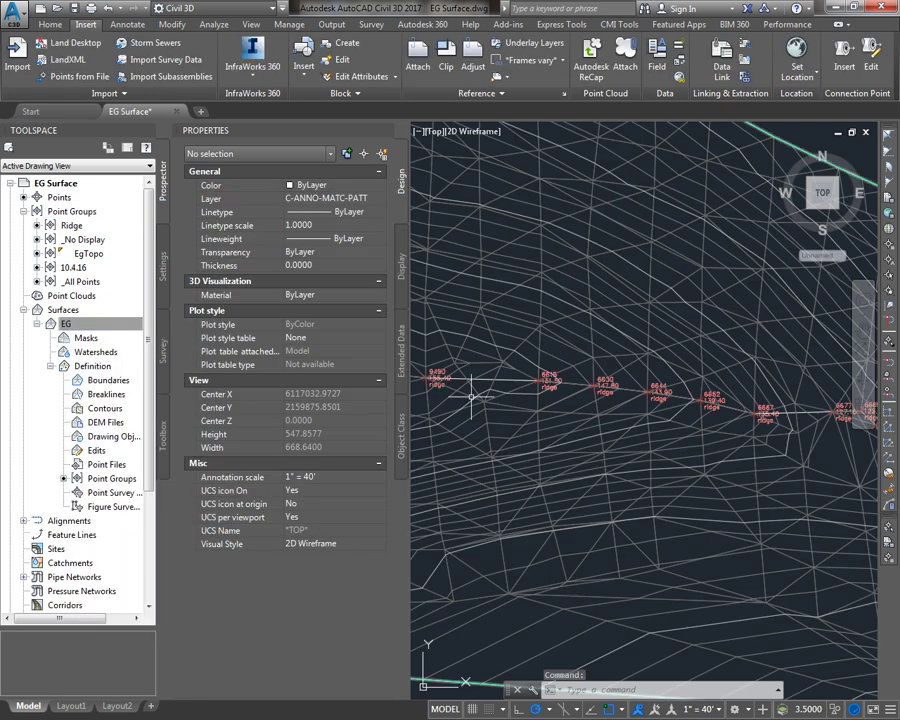
# Select the ridge 3D polyline and bring up the EG Breaklines definition menu.
pyautogui.scroll(2, 468, 388)
pyautogui.moveTo(468, 392); pyautogui.dragTo(580, 420, button='middle')
pyautogui.scroll(2, 570, 418)
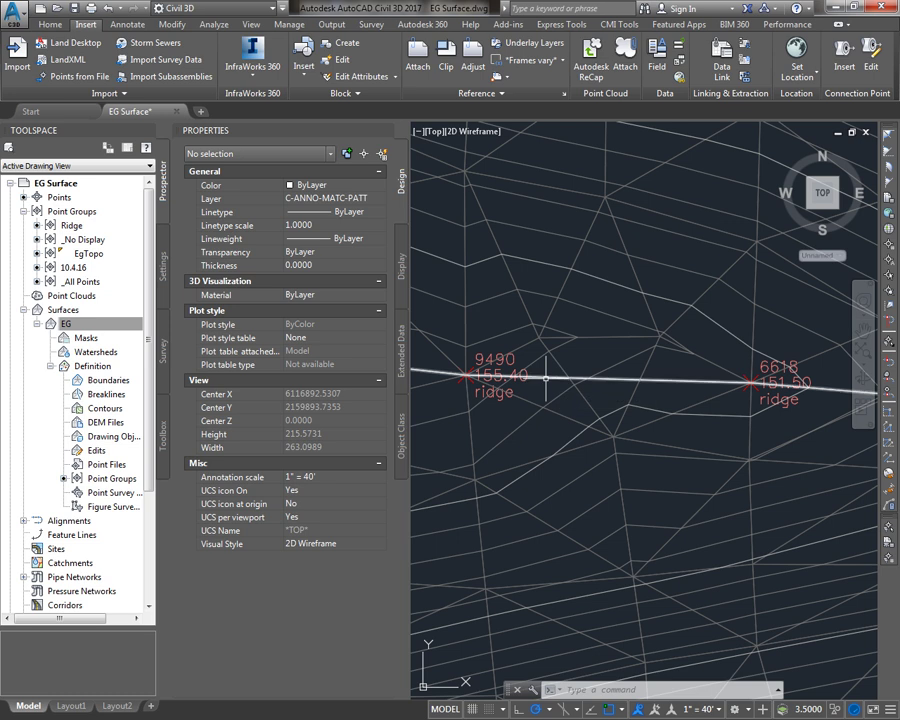
pyautogui.click(545, 378)
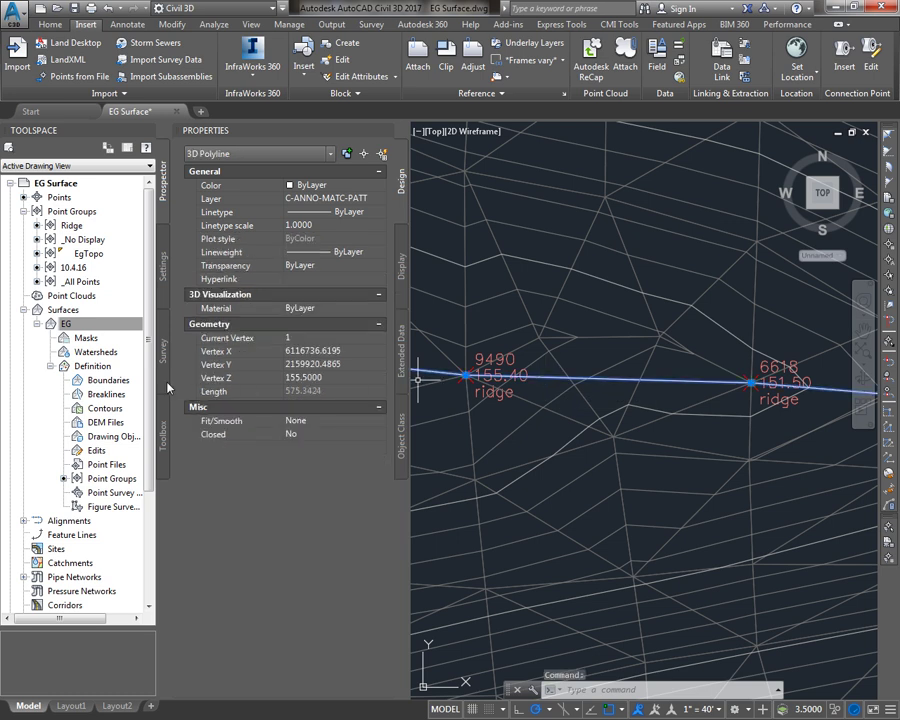
pyautogui.click(113, 395)
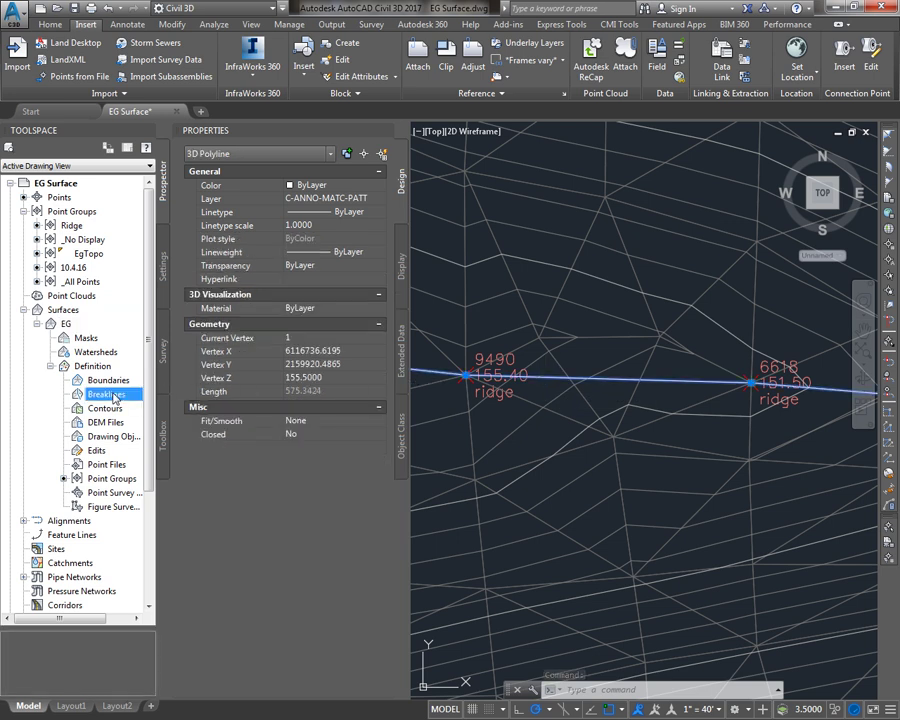
pyautogui.rightClick(113, 397)
# Add the ridge polyline to EG as a Standard breakline with description Ridge.
pyautogui.click(135, 402)
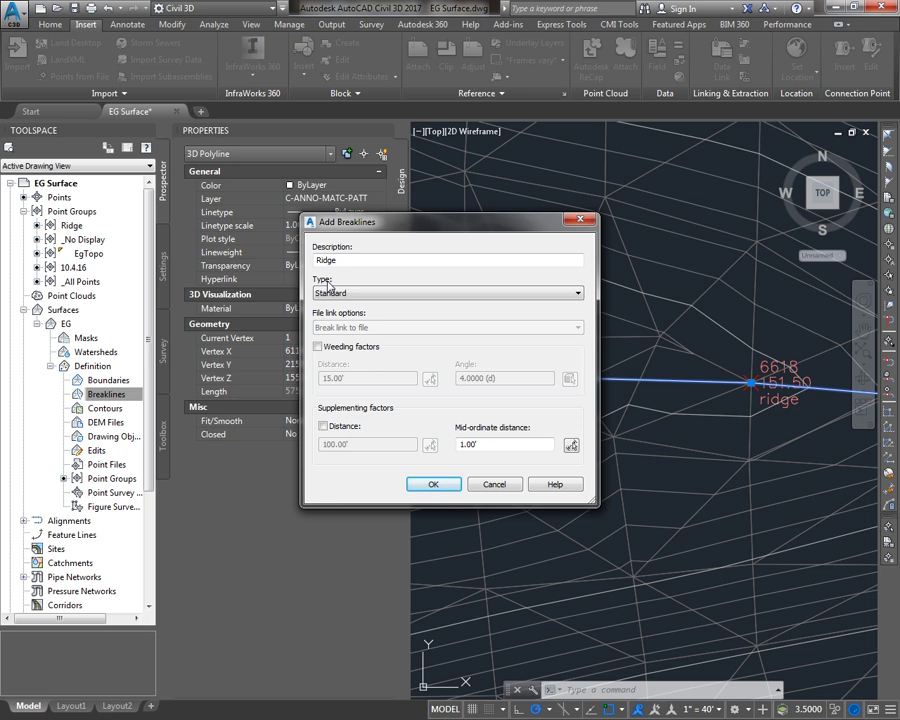
pyautogui.click(334, 296)
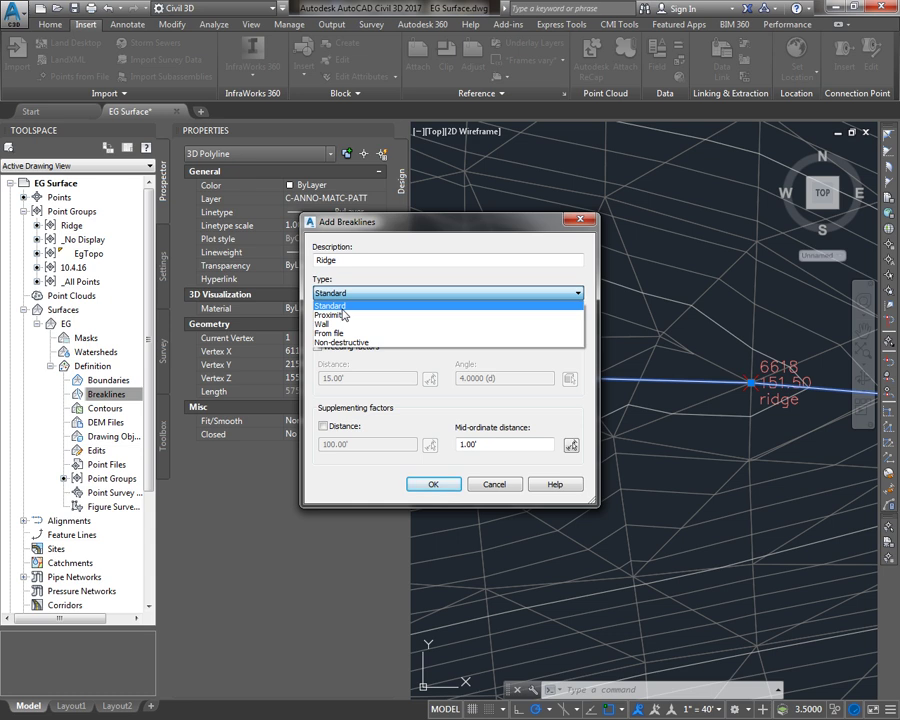
pyautogui.click(341, 308)
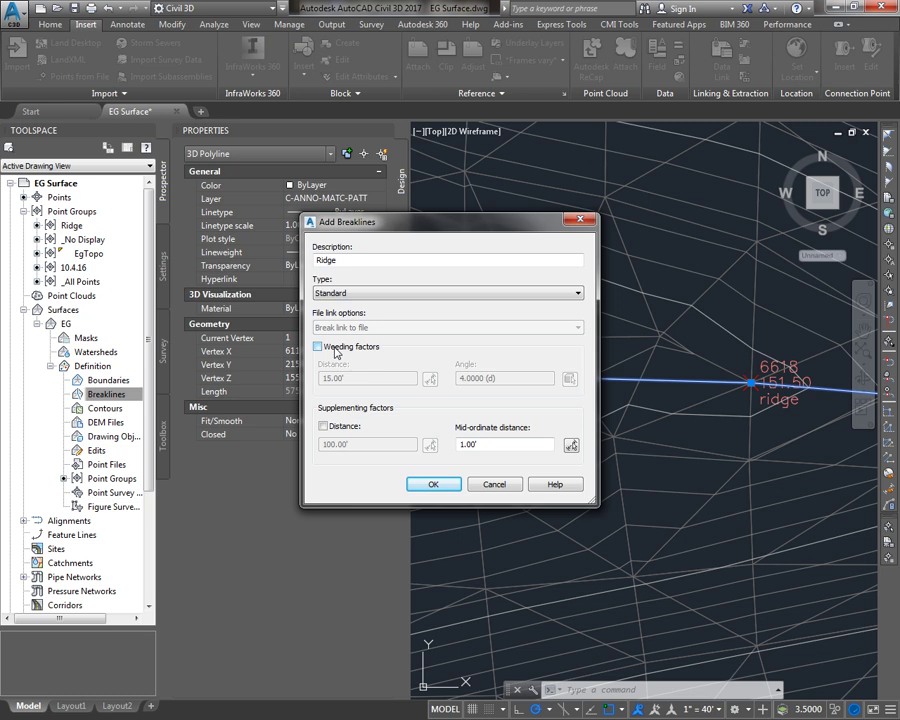
pyautogui.click(433, 484)
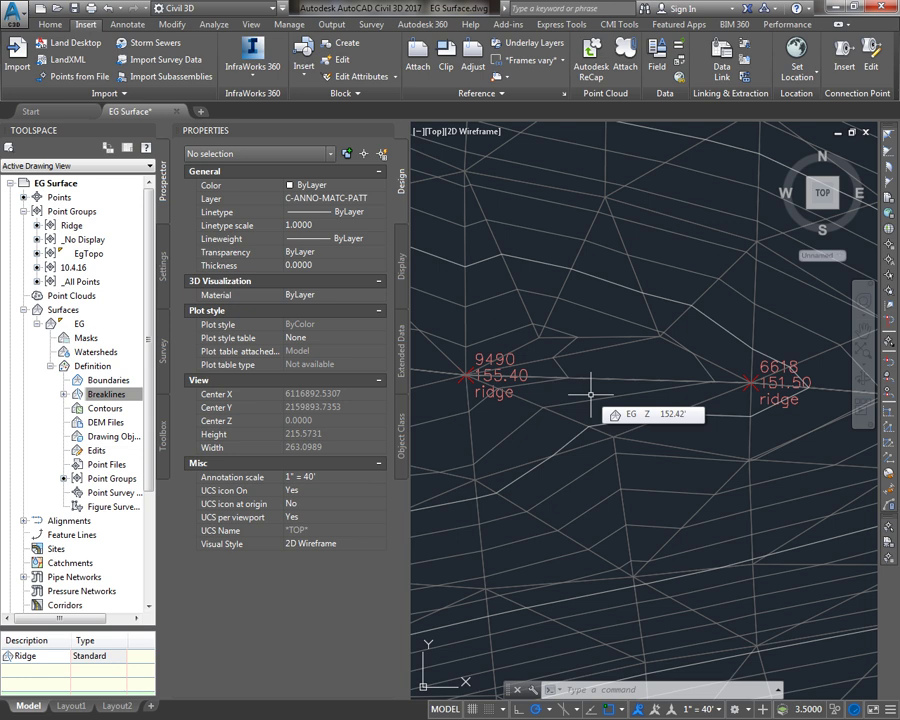
# Move the EgTopo point group to the top of the display order.
pyautogui.rightClick(72, 211)
pyautogui.click(122, 211)
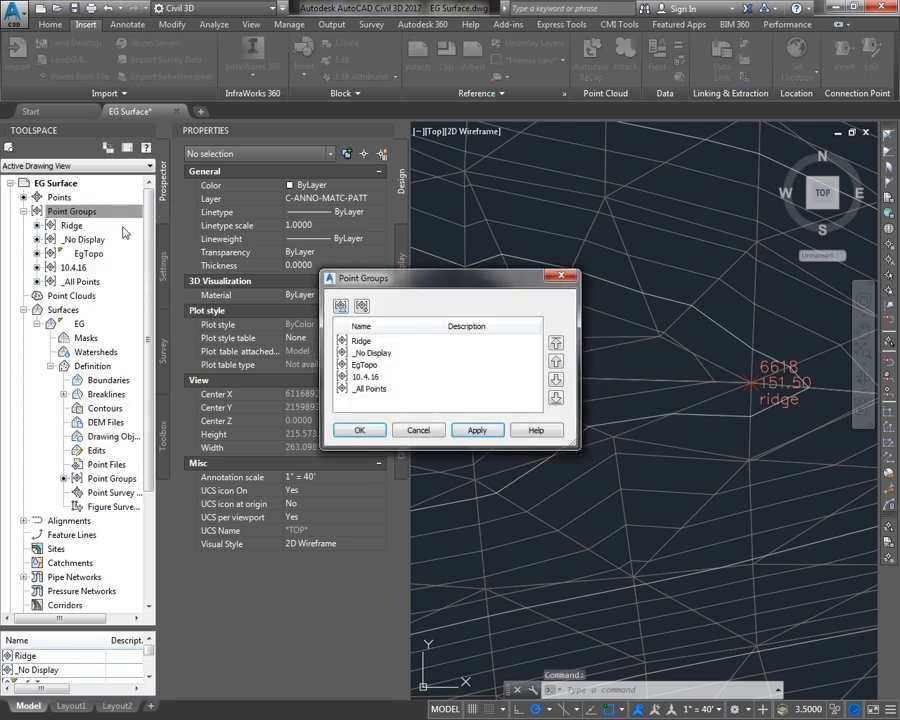
pyautogui.click(367, 378)
pyautogui.click(364, 365)
pyautogui.click(555, 342)
pyautogui.click(359, 430)
pyautogui.scroll(-6, 511, 447)
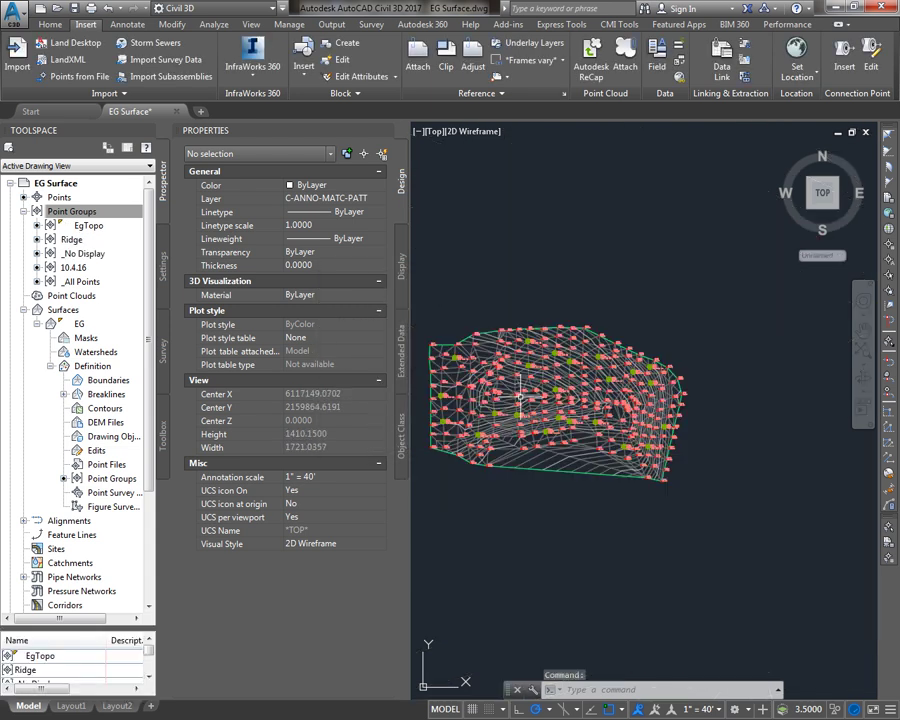
pyautogui.scroll(3, 511, 447)
pyautogui.scroll(-2, 511, 447)
pyautogui.scroll(2, 515, 455)
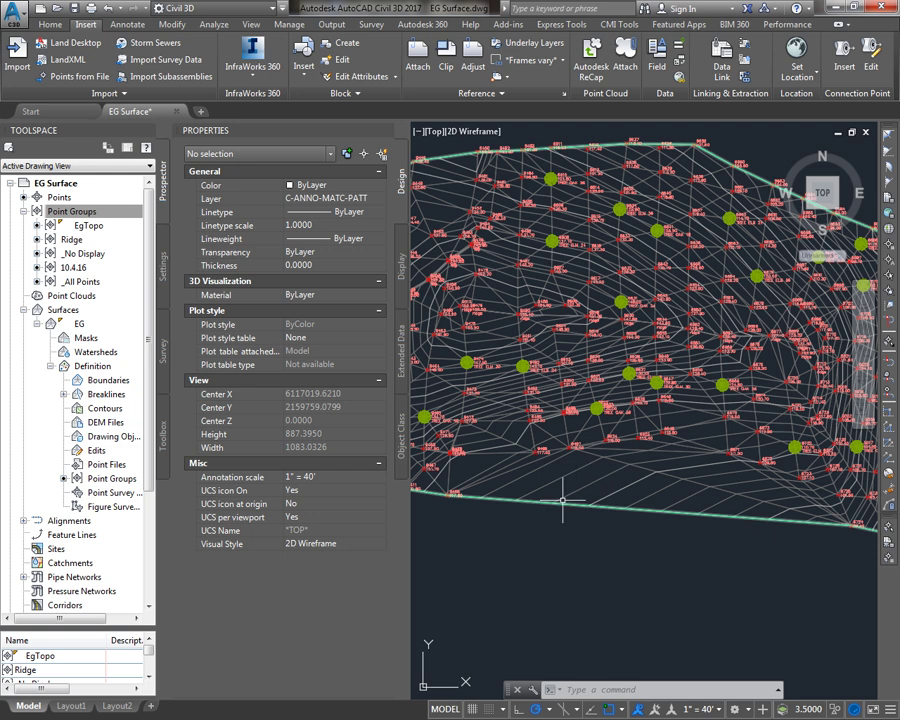
# Start and cancel a polyline, then open the Layer Properties Manager with LA.
pyautogui.write('pl')
pyautogui.press('Return')
pyautogui.press('Escape')
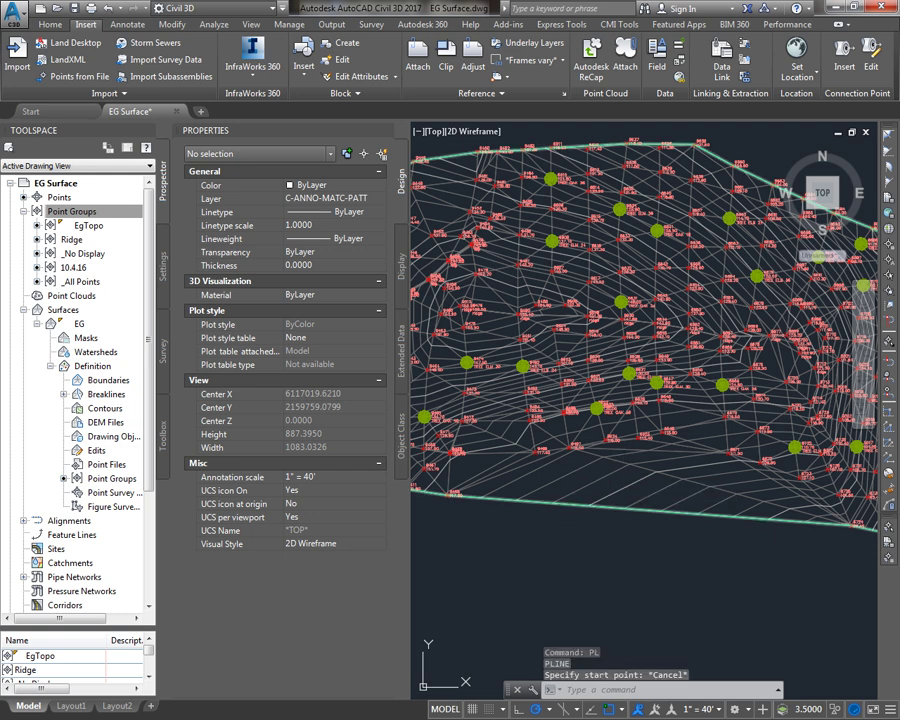
pyautogui.write('la')
pyautogui.press('Return')
# Create a magenta layer _BOUNDARY, set it current, and close the layer manager.
pyautogui.click(121, 61)
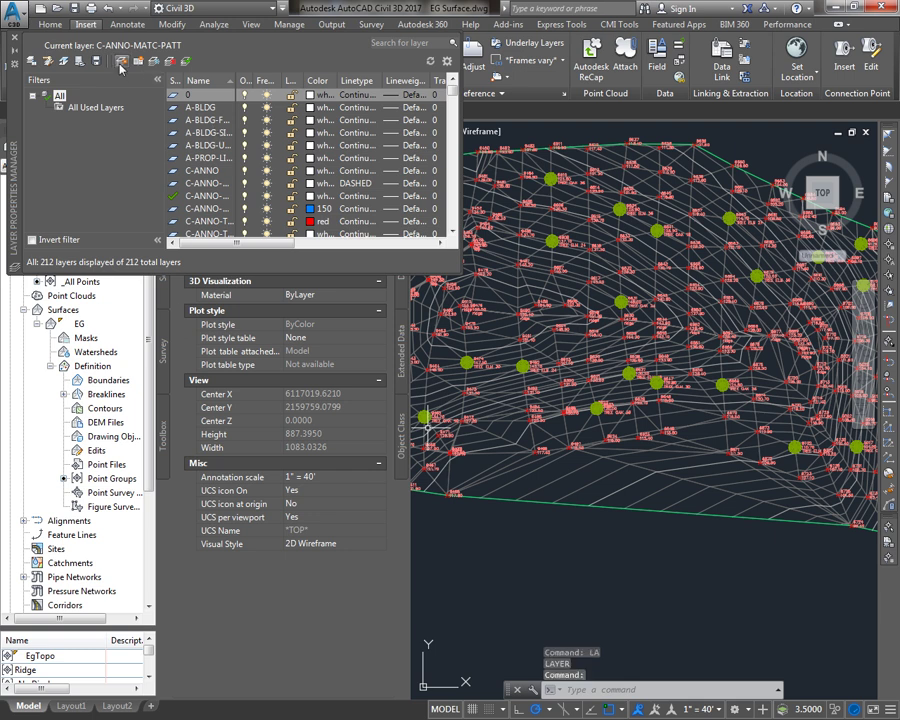
pyautogui.write('_BOUN')
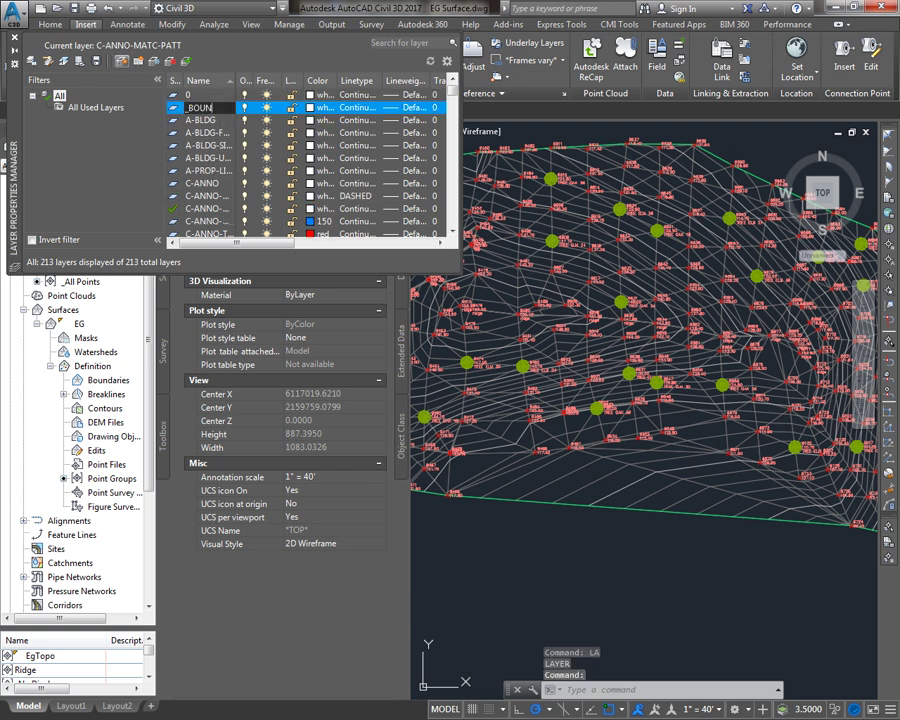
pyautogui.write('DAR')
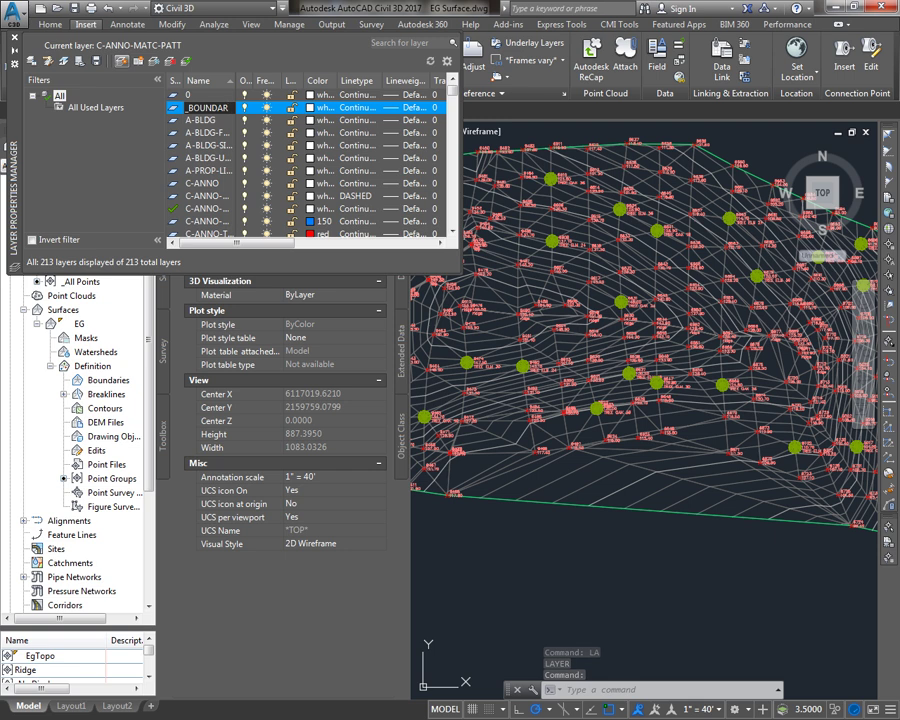
pyautogui.write('Y')
pyautogui.press('Return')
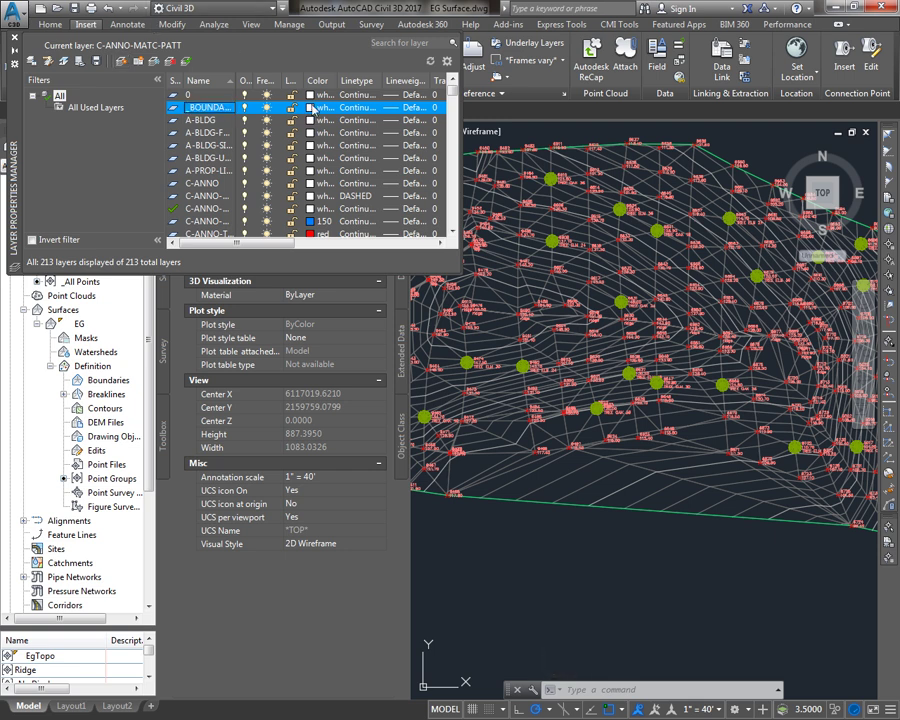
pyautogui.click(310, 107)
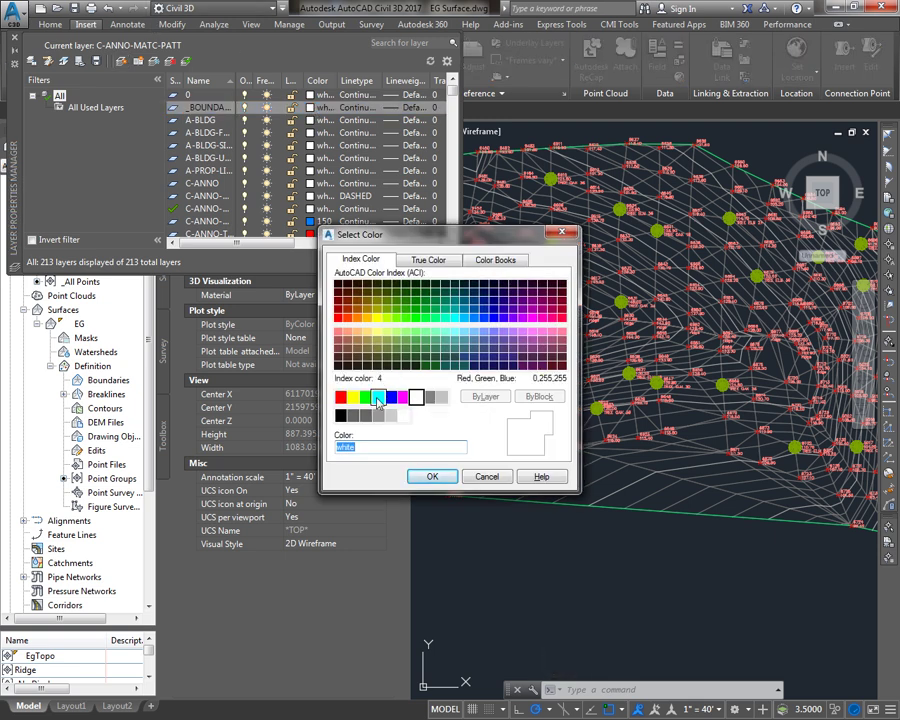
pyautogui.click(402, 397)
pyautogui.click(432, 476)
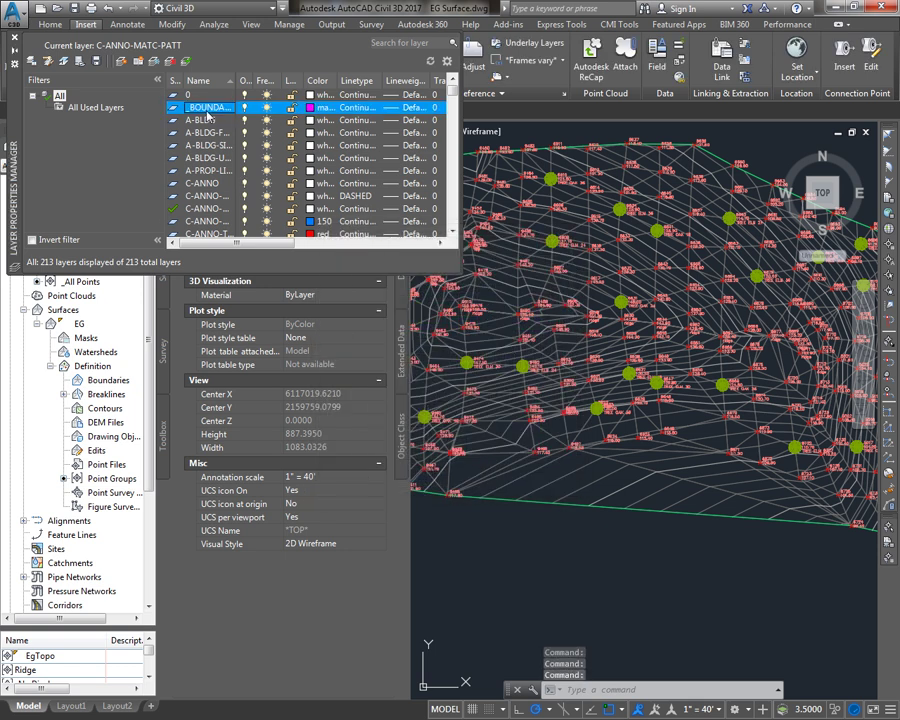
pyautogui.doubleClick(207, 108)
pyautogui.click(14, 38)
# Start a polyline with PL, set to snap its vertices to existing survey points.
pyautogui.write('p')
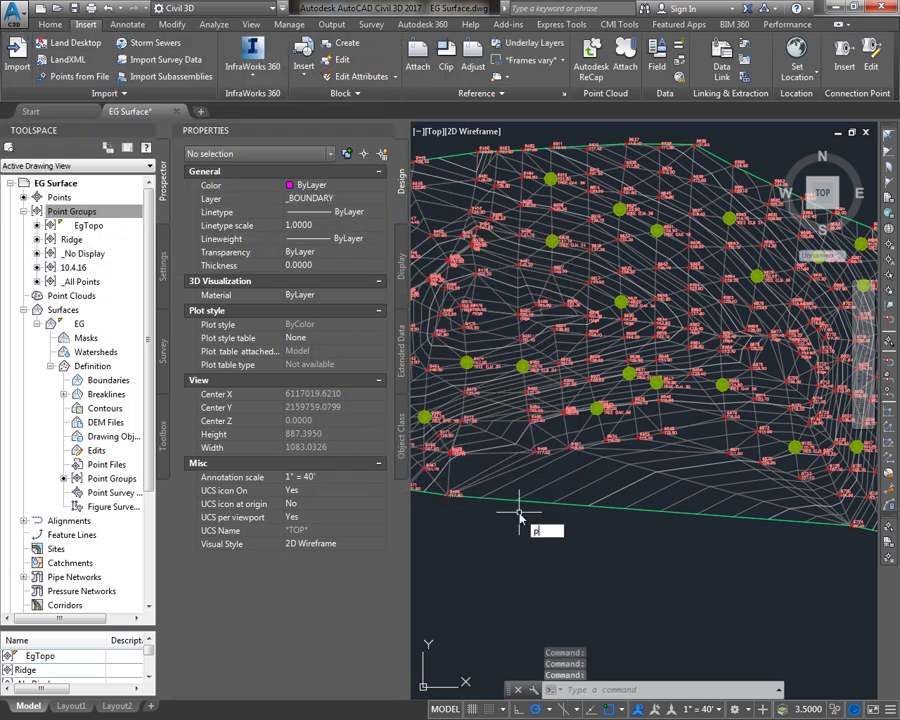
pyautogui.write('l')
pyautogui.press('Return')
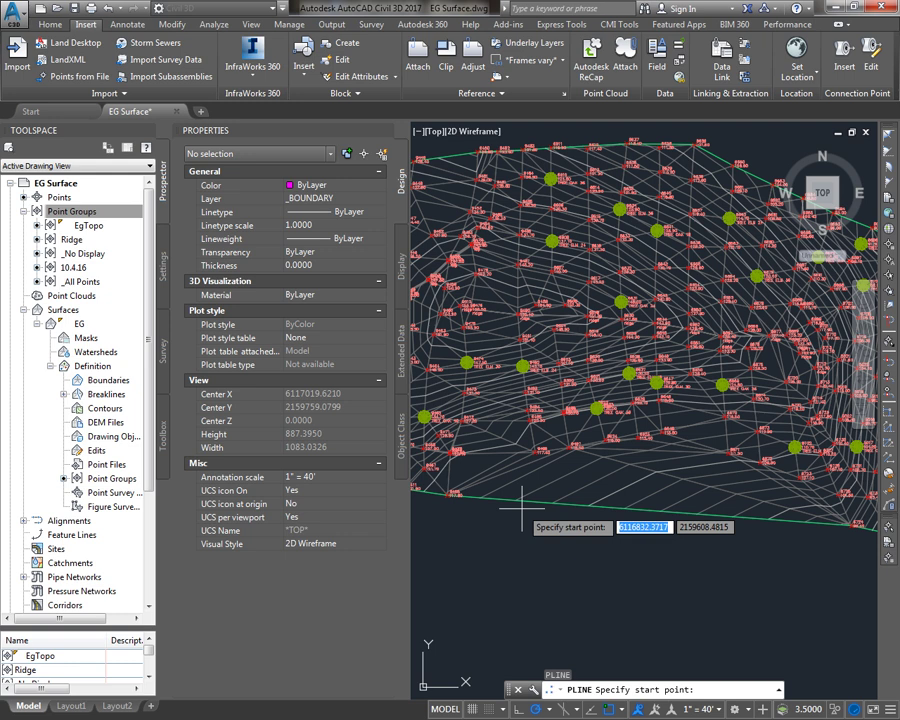
pyautogui.click(891, 274)
pyautogui.scroll(5, 500, 493)
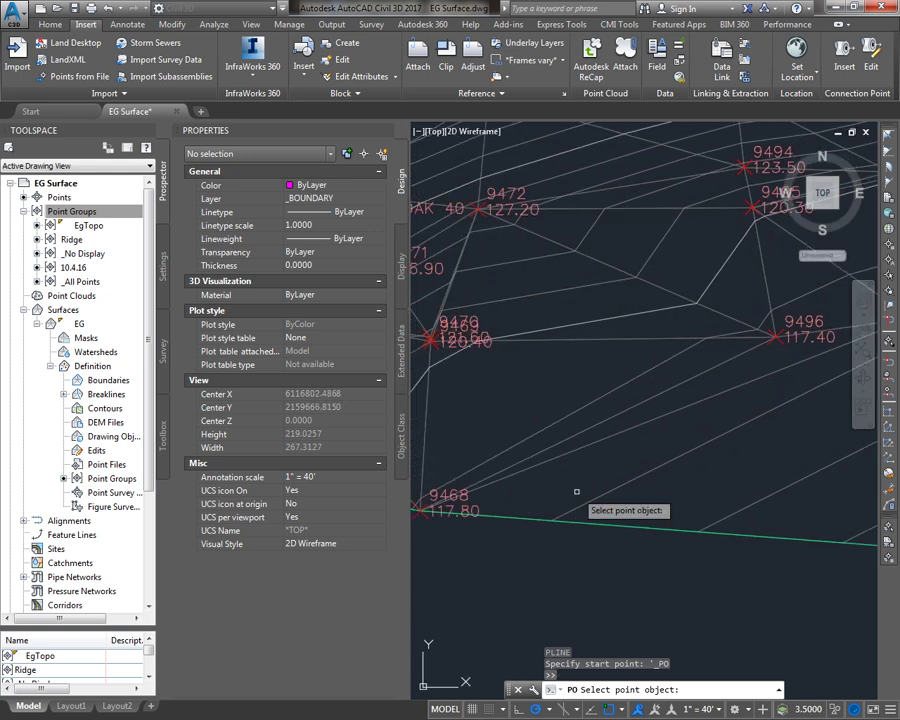
# Begin the boundary at point 9468 and run it through points 9496, 9497, 6624 and 6625.
pyautogui.click(468, 497)
pyautogui.moveTo(780, 365)
pyautogui.mouseDown(button='middle')
pyautogui.moveTo(628, 400)
pyautogui.moveTo(657, 381)
pyautogui.mouseUp(button='middle')
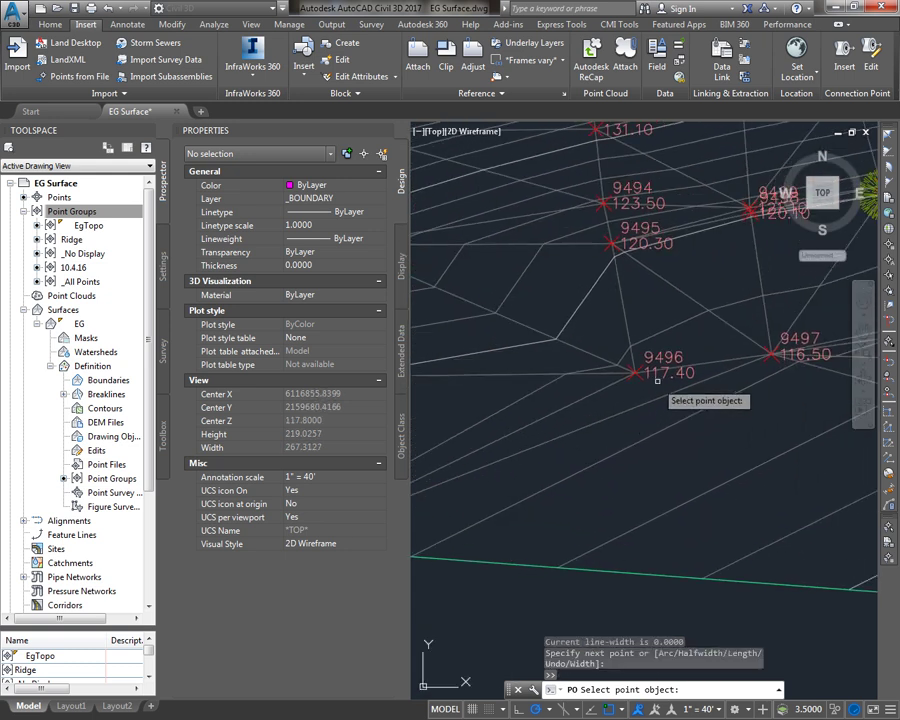
pyautogui.click(635, 372)
pyautogui.click(773, 356)
pyautogui.scroll(-2, 700, 390)
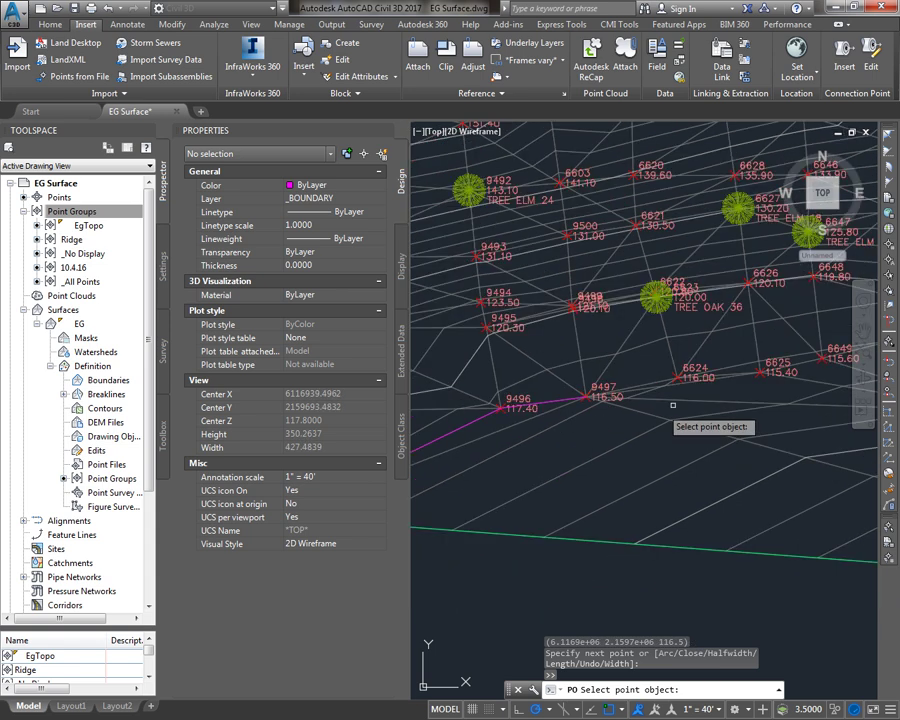
pyautogui.click(686, 375)
pyautogui.click(768, 371)
# Extend the boundary through points 6671, 6672, 6723, 6725 and 6724.
pyautogui.moveTo(800, 432); pyautogui.dragTo(480, 417, button='middle')
pyautogui.click(511, 386)
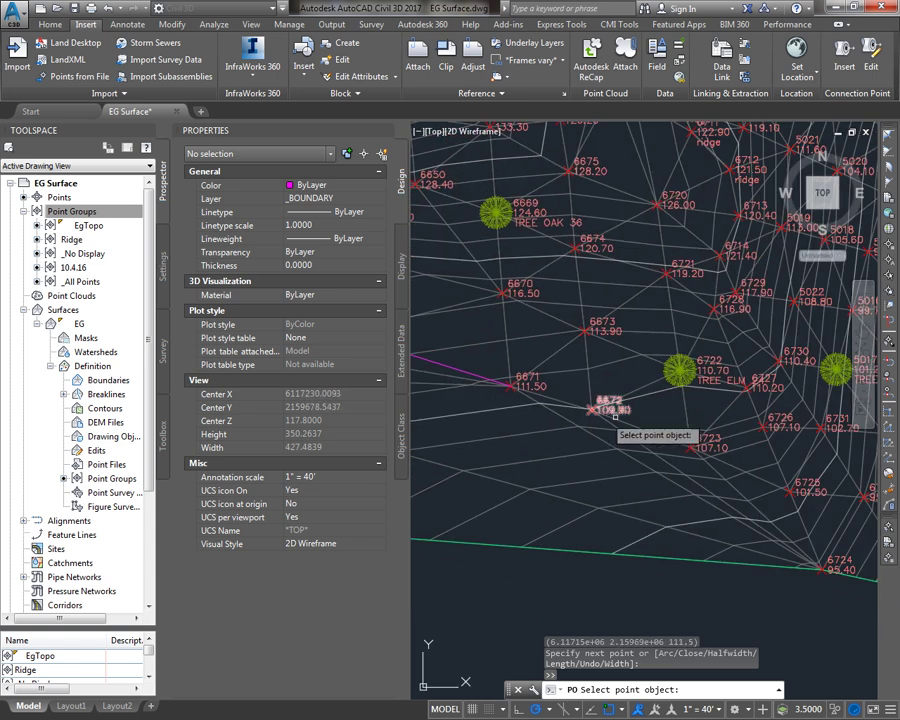
pyautogui.click(598, 409)
pyautogui.click(695, 447)
pyautogui.click(788, 491)
pyautogui.click(819, 566)
# Continue the boundary along the south edge and up the east side through 5005, 5004 and 5003.
pyautogui.moveTo(730, 530); pyautogui.dragTo(488, 503, button='middle')
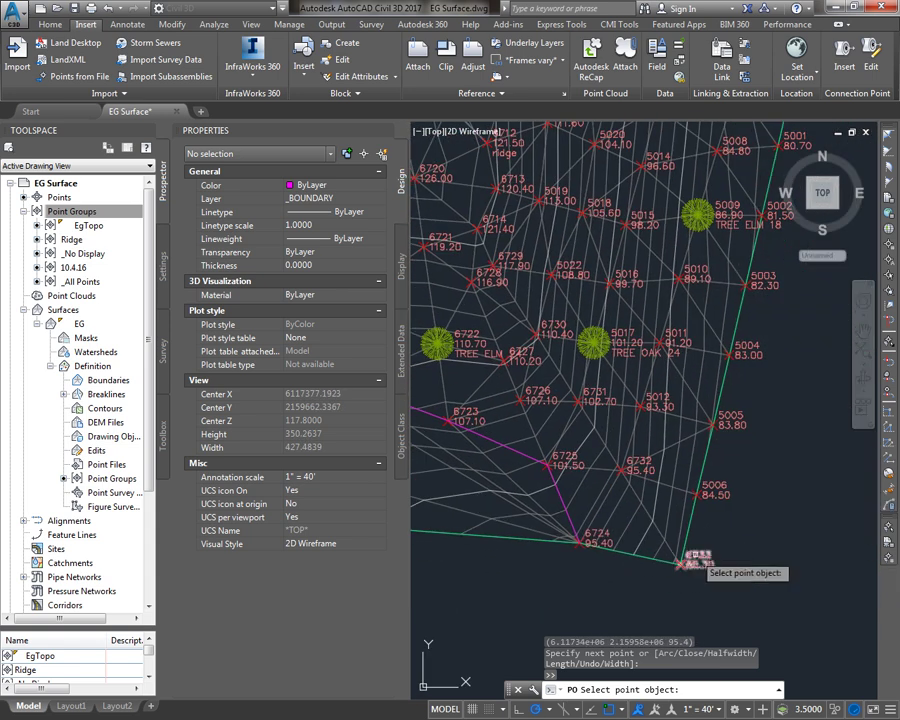
pyautogui.click(681, 565)
pyautogui.click(713, 425)
pyautogui.click(724, 346)
pyautogui.moveTo(730, 350); pyautogui.dragTo(619, 597, button='middle')
pyautogui.click(634, 522)
# Undo the mistaken vertex at point 5009 and add a vertex at point 5000 instead.
pyautogui.click(587, 462)
pyautogui.click(667, 459)
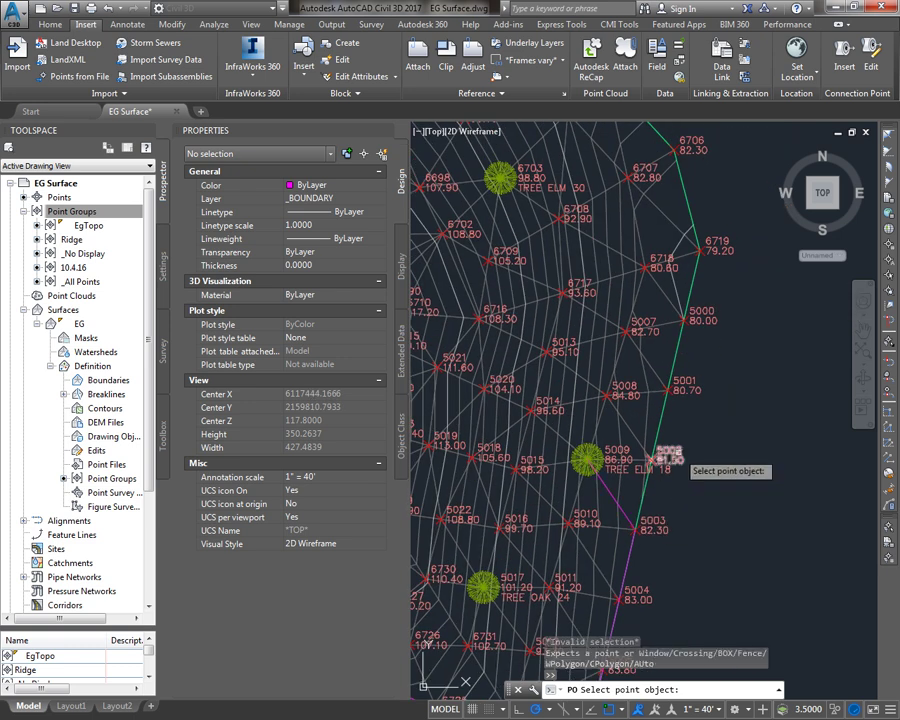
pyautogui.press('Escape')
pyautogui.write('u')
pyautogui.press('Return')
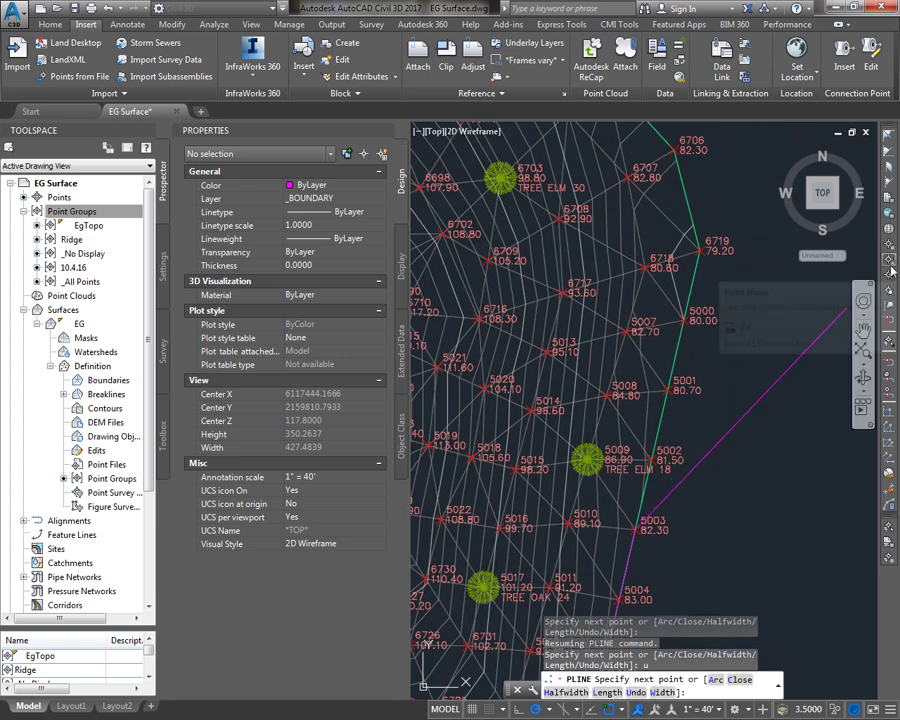
pyautogui.click(893, 283)
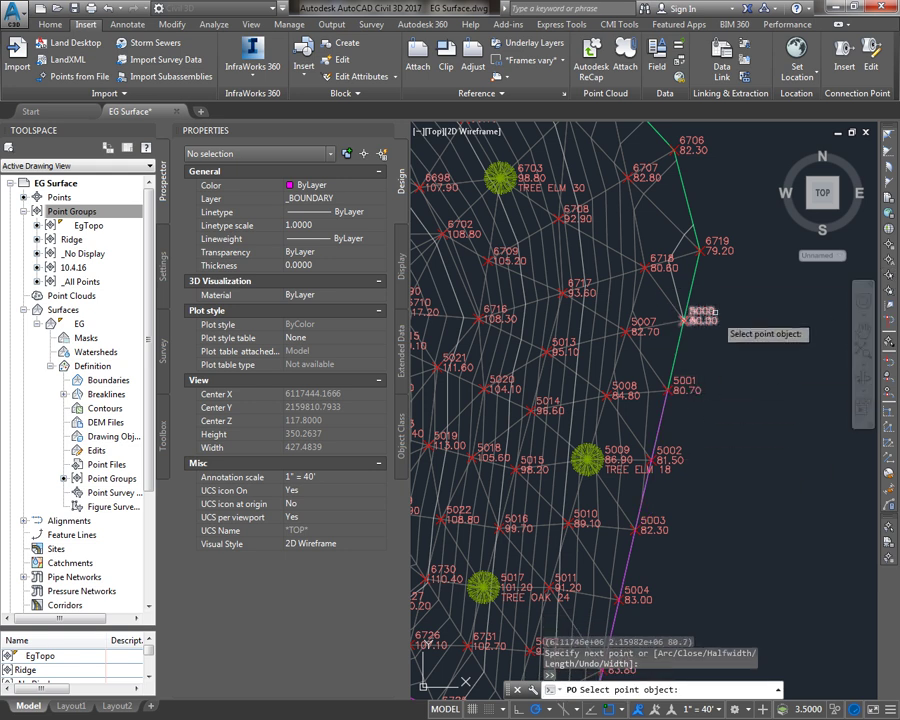
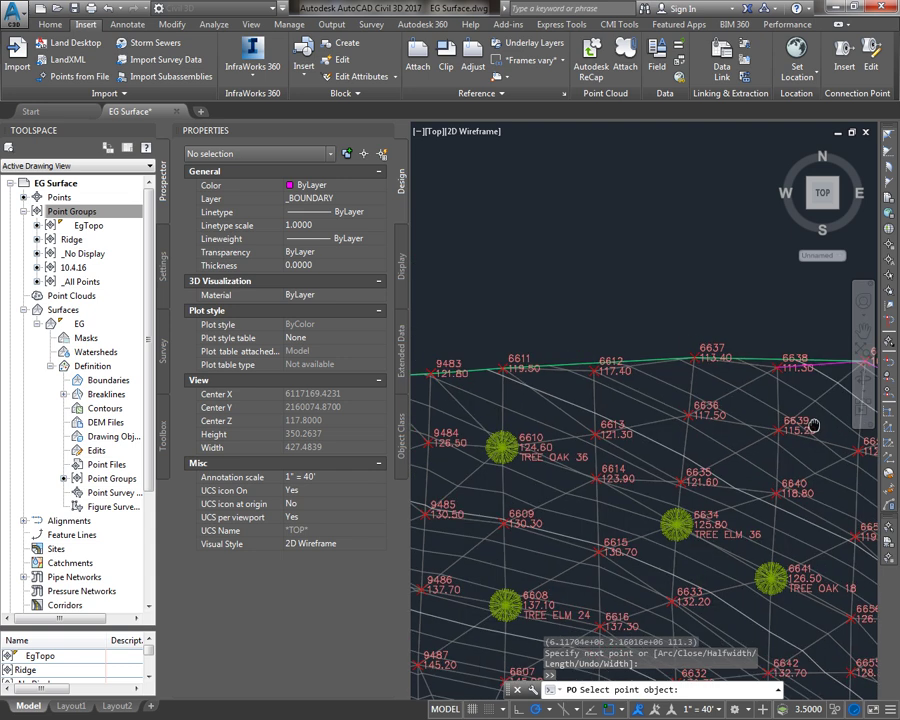
# Extend the boundary polyline through edge points 9450, 9449, 9410 and northwest corner point 8717.
pyautogui.moveTo(460, 366); pyautogui.dragTo(700, 391, button='middle')
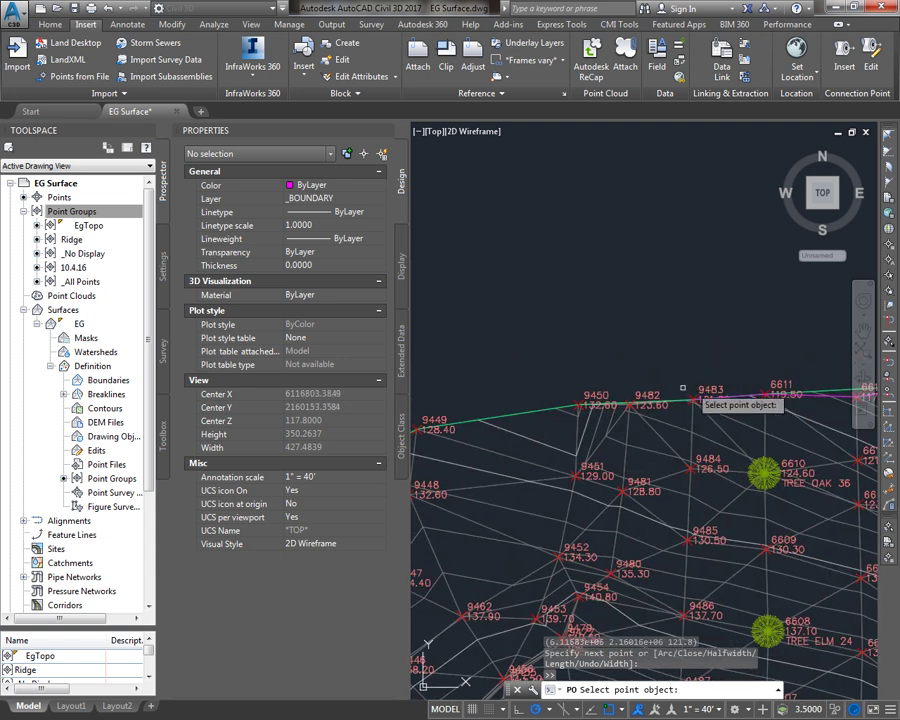
pyautogui.click(579, 406)
pyautogui.click(451, 416)
pyautogui.moveTo(460, 420); pyautogui.dragTo(719, 328, button='middle')
pyautogui.click(586, 403)
pyautogui.moveTo(440, 400); pyautogui.dragTo(581, 384, button='middle')
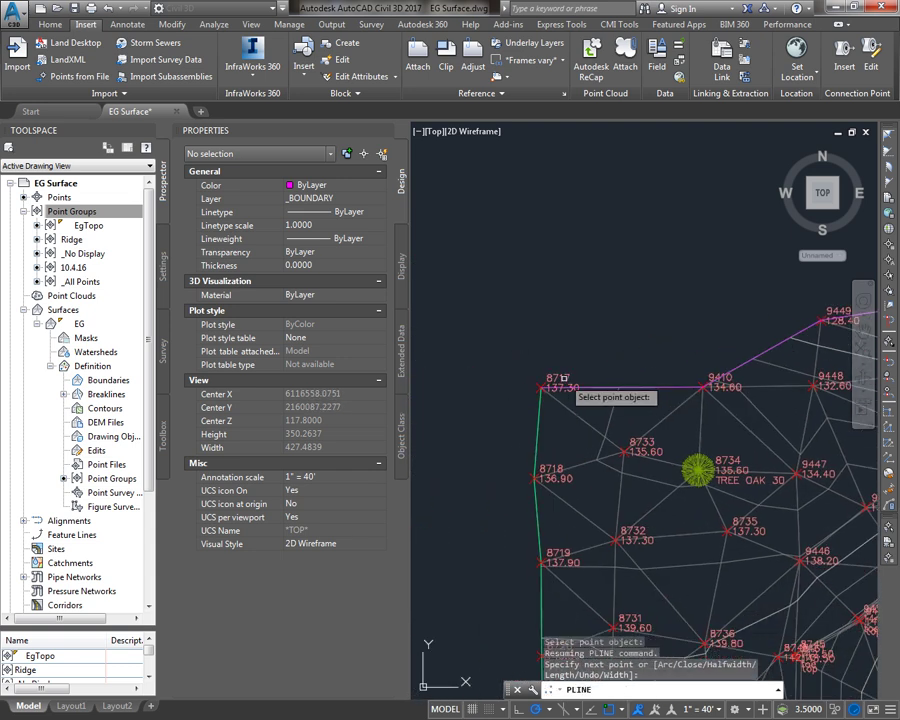
pyautogui.click(548, 386)
# Continue the polyline down the western edge (8718, 8719, 8720) and along the southern edge to 9026.
pyautogui.click(540, 478)
pyautogui.click(541, 553)
pyautogui.moveTo(541, 553); pyautogui.dragTo(470, 400, button='middle')
pyautogui.click(474, 497)
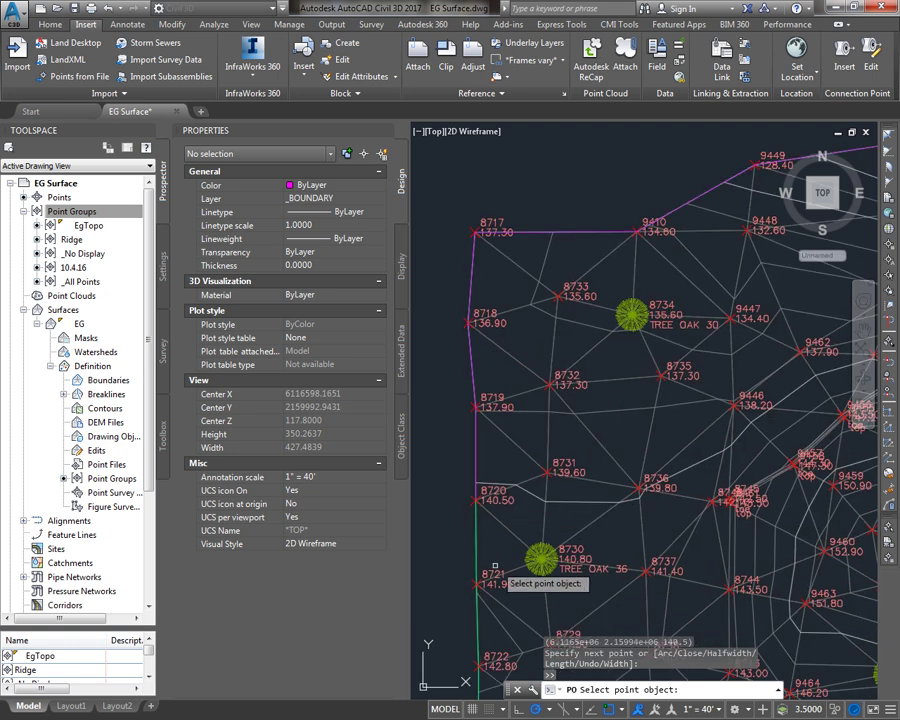
pyautogui.click(476, 586)
pyautogui.scroll(-2, 486, 571)
pyautogui.click(514, 445)
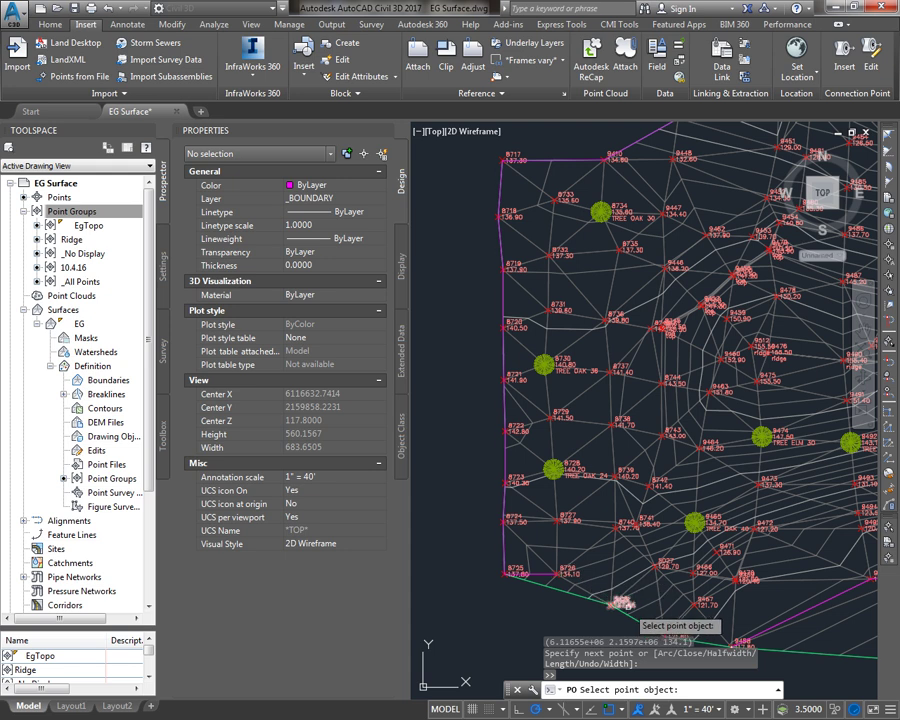
pyautogui.click(622, 600)
pyautogui.moveTo(691, 627); pyautogui.dragTo(558, 472, button='middle')
# Close the boundary polyline with C and center the whole surface in view.
pyautogui.press('Return')
pyautogui.write('c')
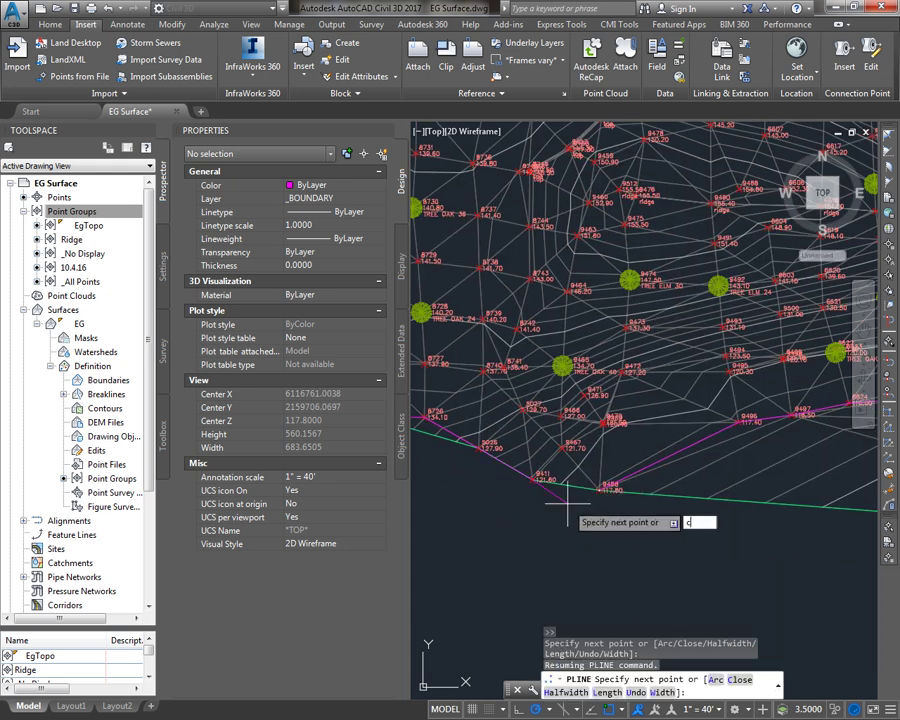
pyautogui.press('Return')
pyautogui.scroll(-5, 628, 477)
pyautogui.moveTo(628, 474); pyautogui.dragTo(541, 463, button='middle')
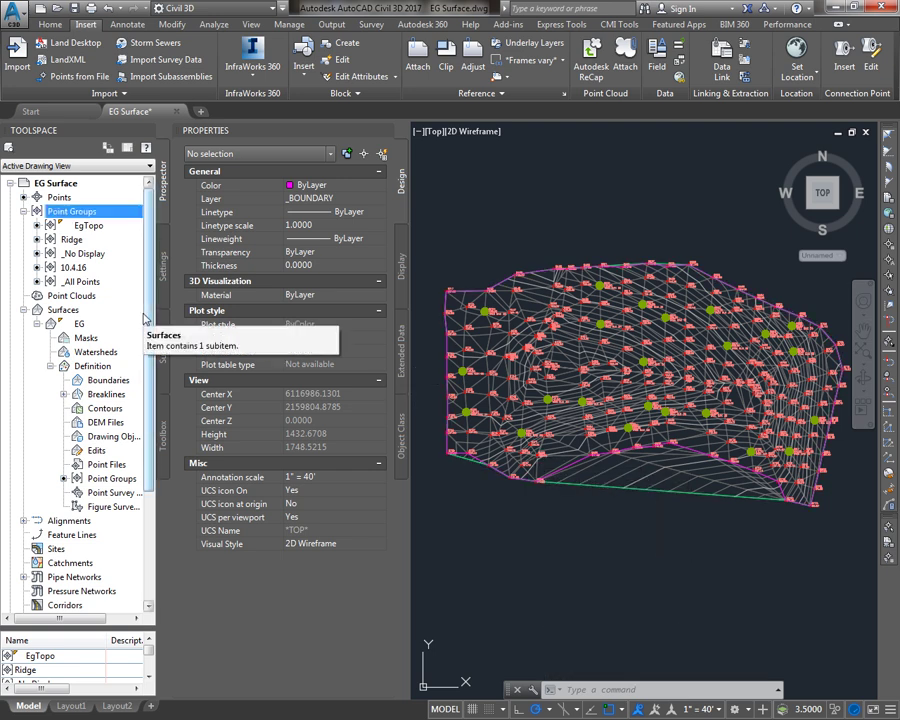
# Right-click Boundaries under the EG surface's Definition in Prospector.
pyautogui.click(92, 367)
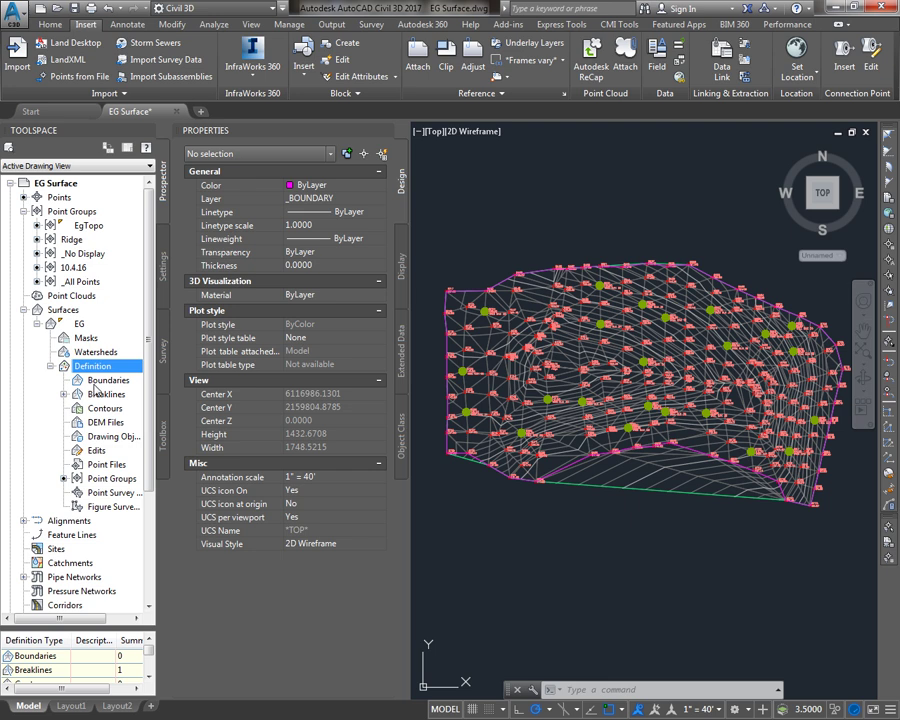
pyautogui.click(96, 381)
pyautogui.rightClick(96, 385)
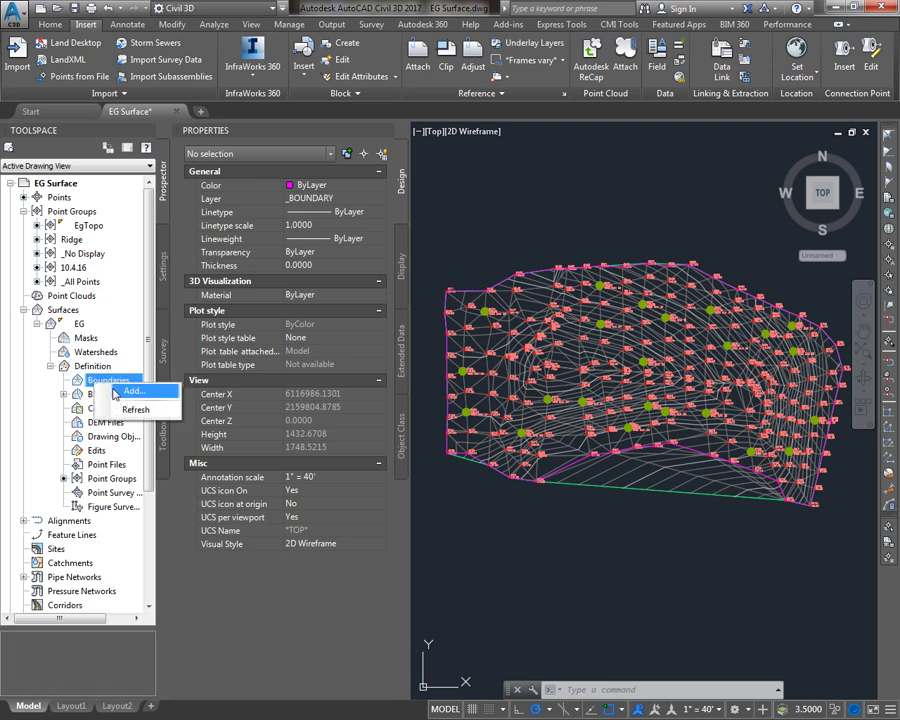
# Add the traced polyline to the EG surface as an Outer boundary, Boundary1.
pyautogui.click(116, 392)
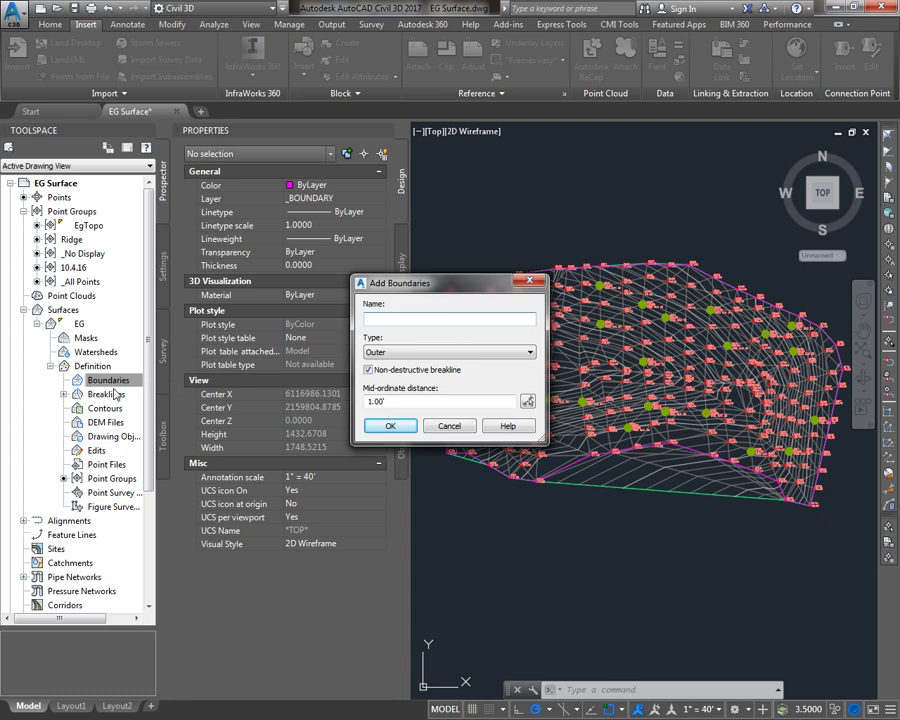
pyautogui.click(391, 427)
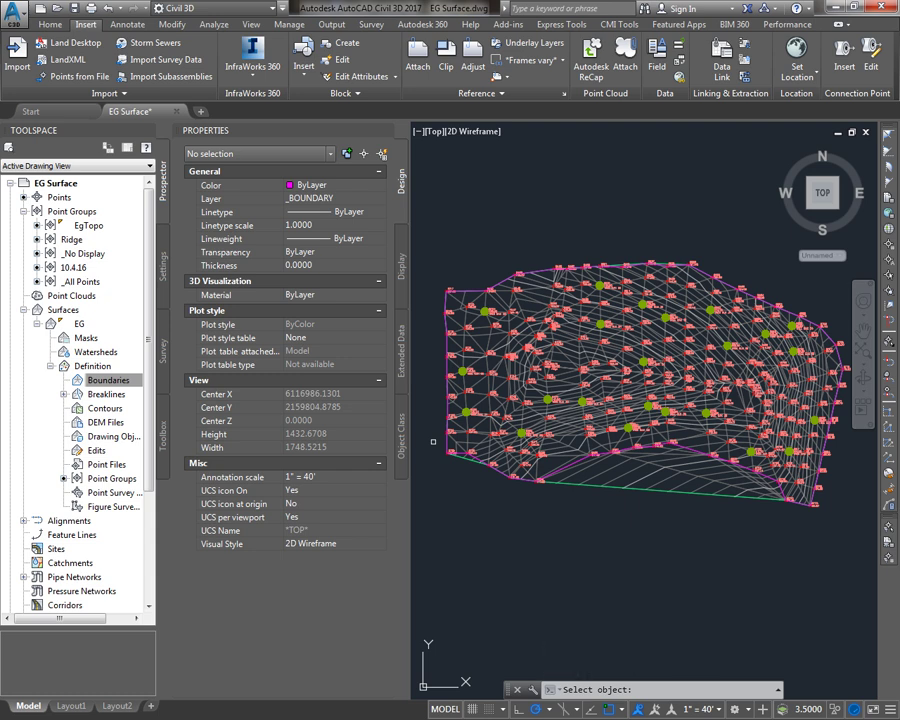
pyautogui.click(572, 461)
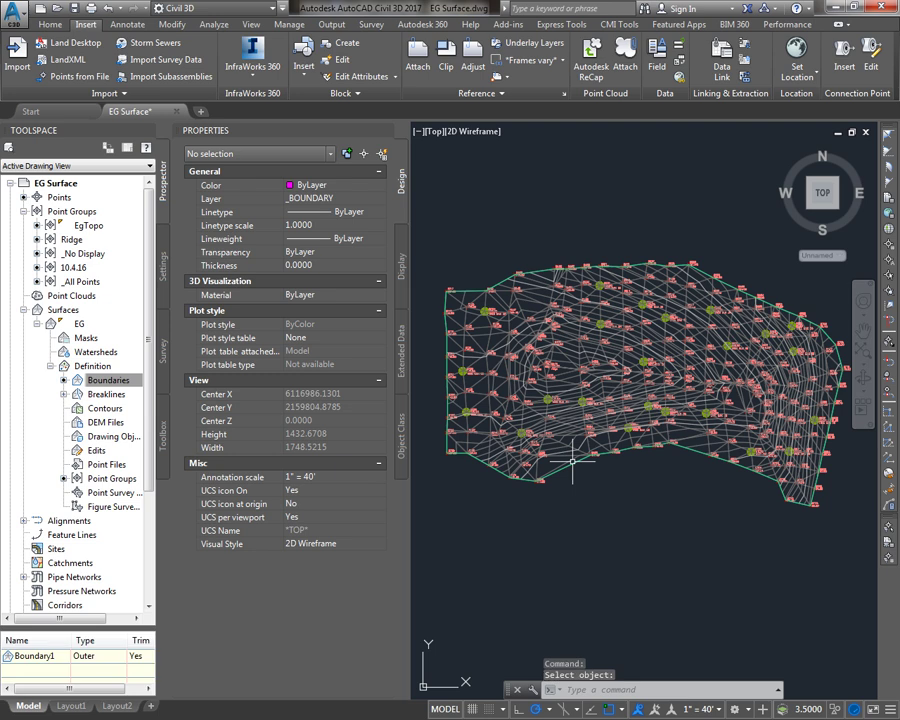